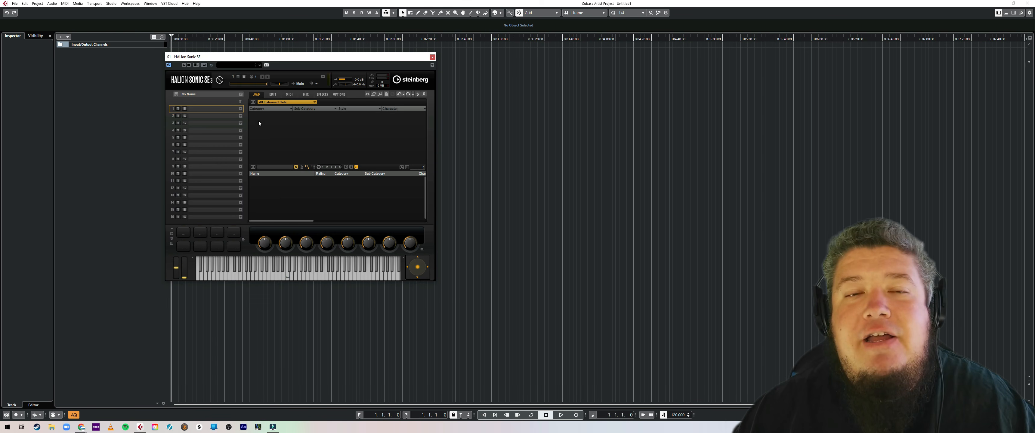
Step: Close the HALion Sonic SE instrument window and record a rising five-note line on its track
left_click(433, 57)
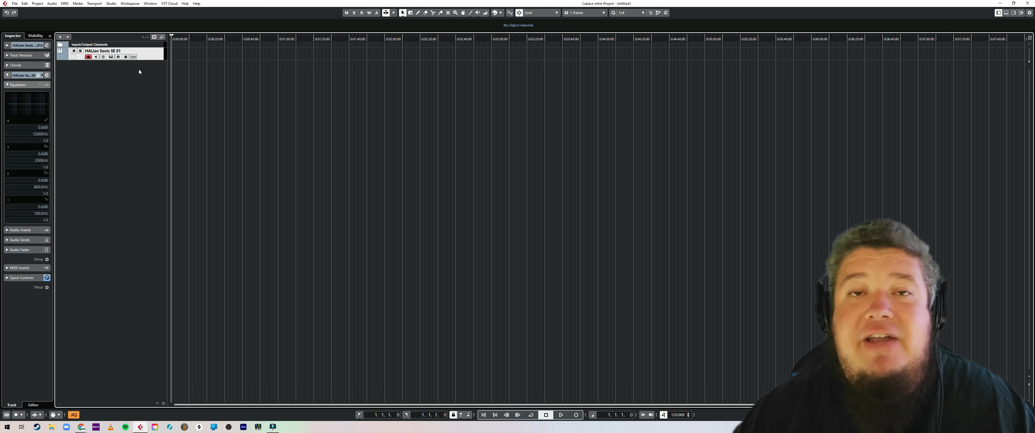
key("KP_Multiply")
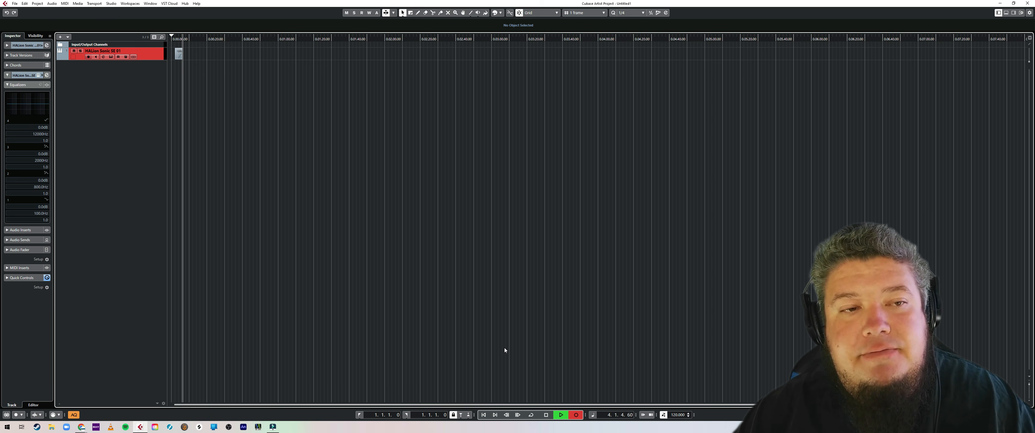
key("space")
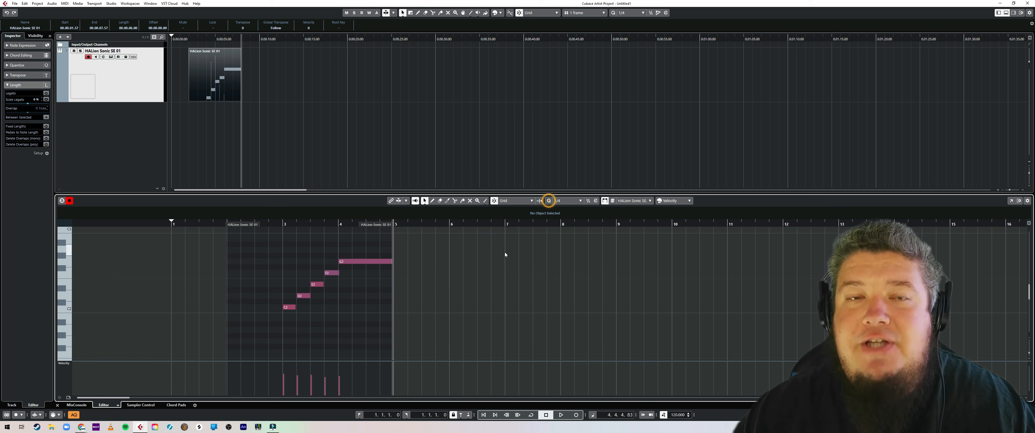
Step: Set the first four recorded notes to a fixed length of 1/8
scroll(333, 322, "up", 4)
left_click_drag(333, 323, 250, 262)
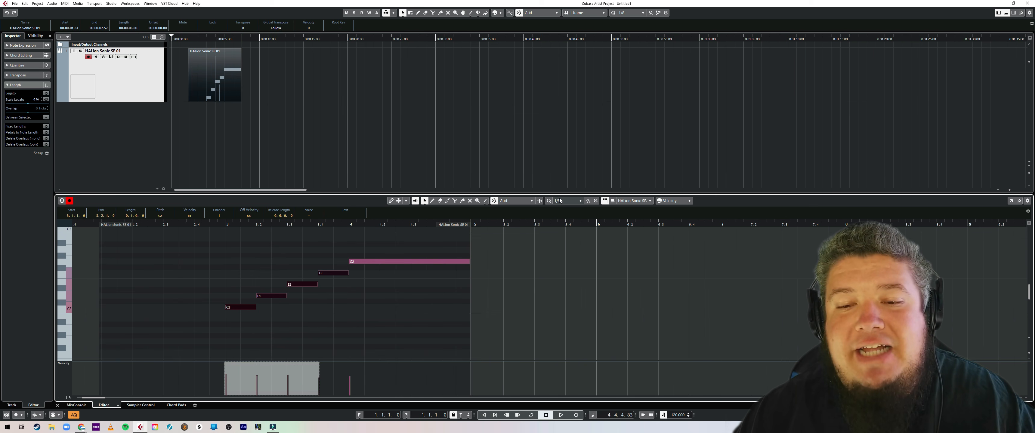
left_click(47, 126)
left_click(336, 319)
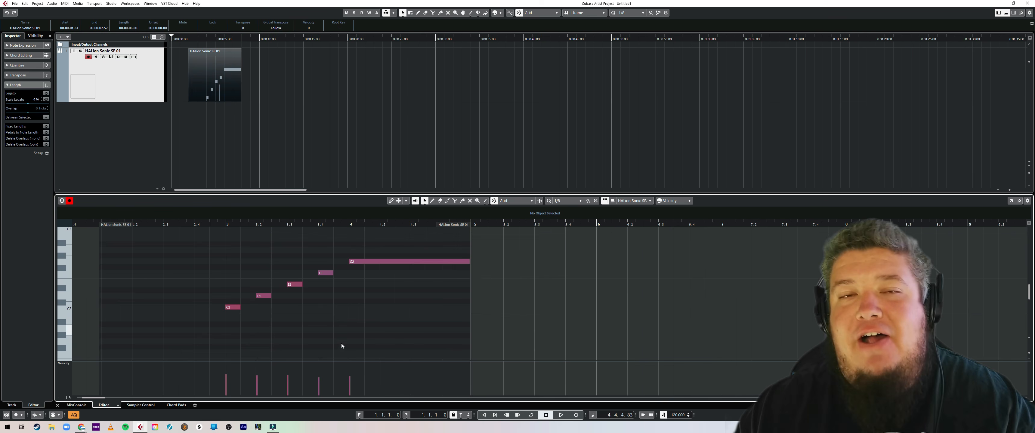
Step: Raise the velocity of all notes to the maximum and move the MIDI part to the start of the project
key("ctrl+a")
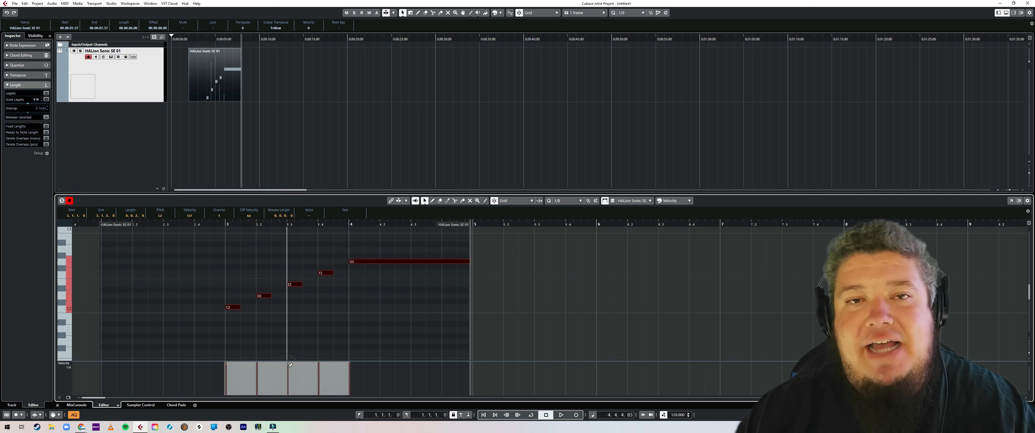
left_click(324, 344)
key("space")
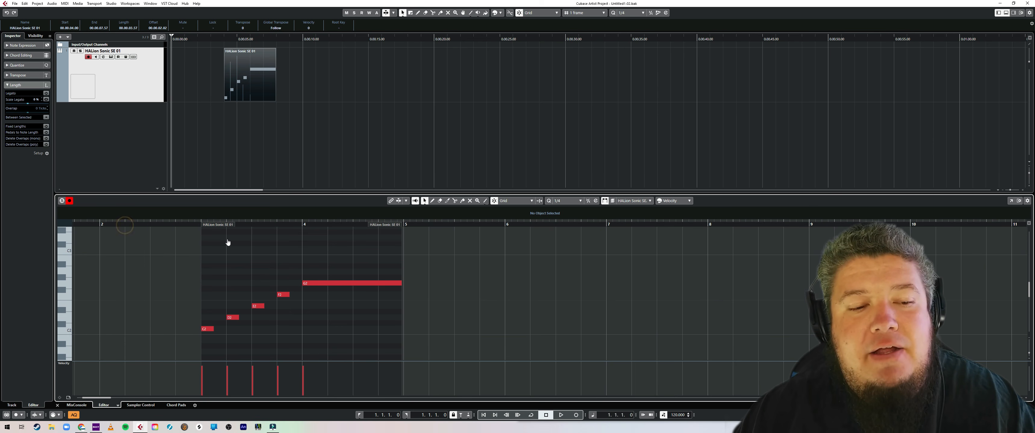
left_click(252, 94)
left_click_drag(253, 94, 203, 95)
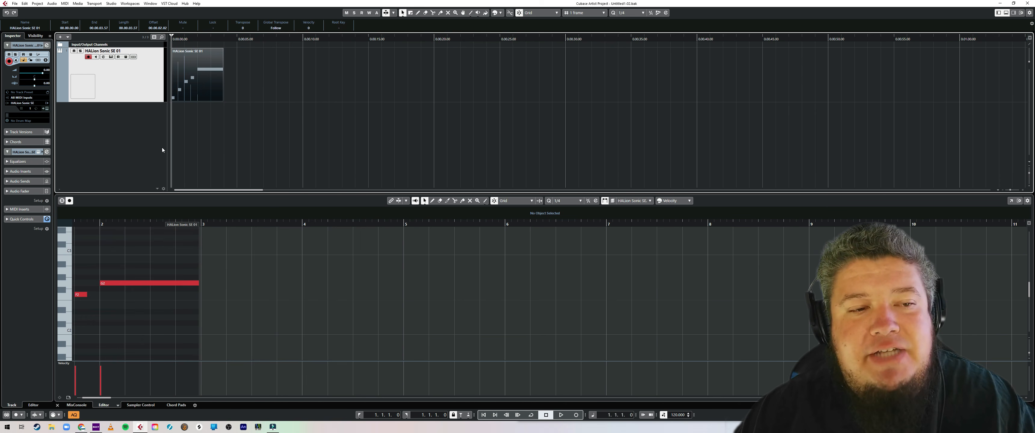
Step: Add a mono audio track routed to Stereo Out and record a take of several percussive hits on it
right_click(135, 139)
left_click(131, 115)
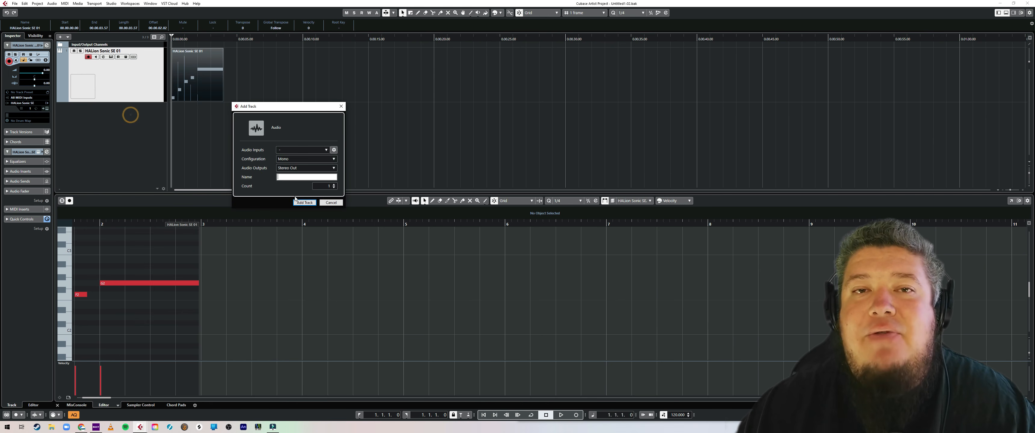
left_click(303, 203)
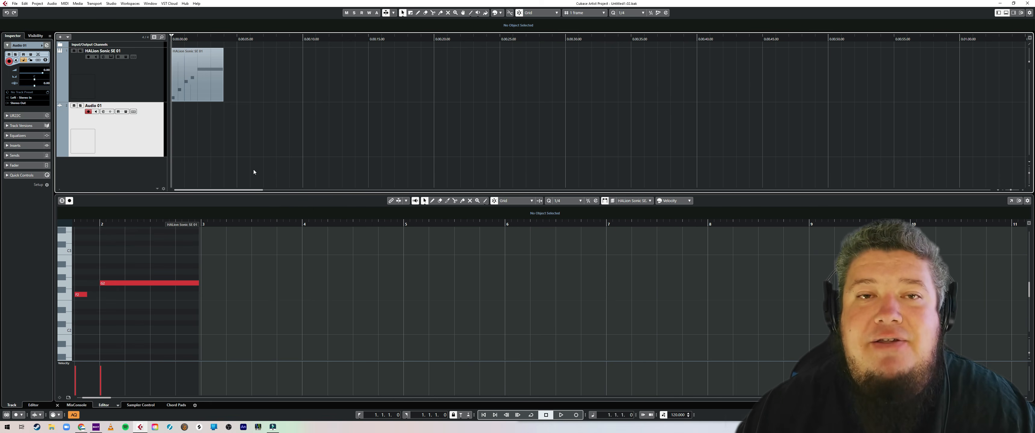
key("KP_Multiply")
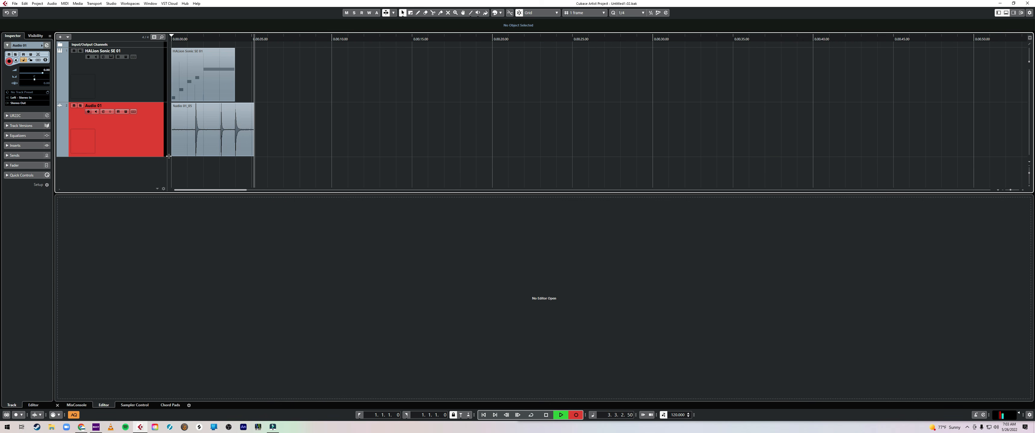
key("space")
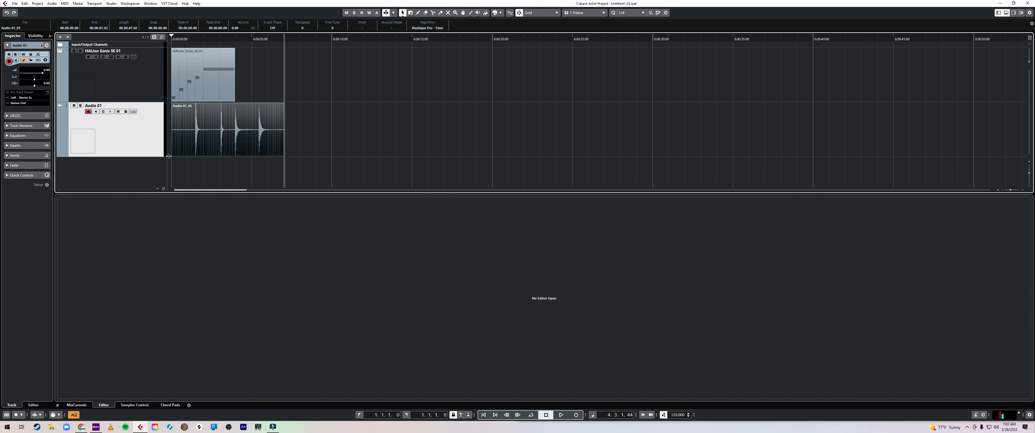
Step: Add a sampler track below the Audio 01 track
left_click(58, 405)
right_click(110, 212)
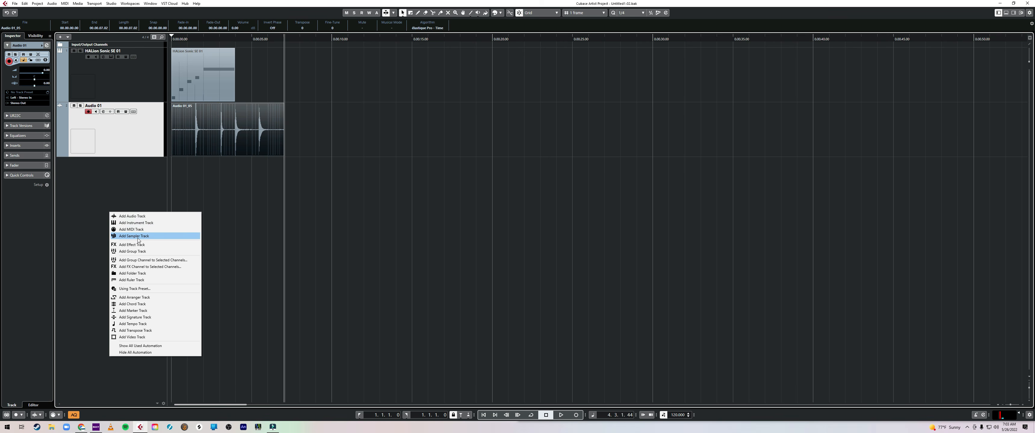
left_click(182, 234)
left_click(305, 176)
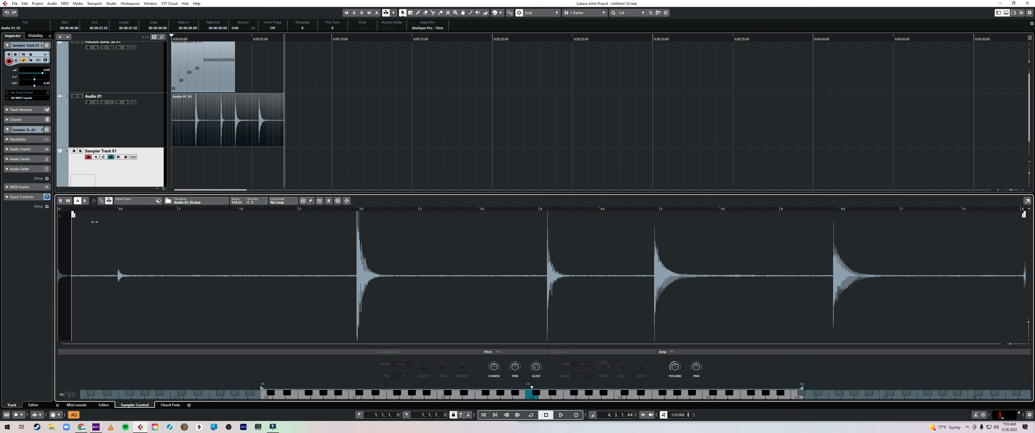
Step: Trim the Audio 01 recording in the sampler to its last full hit, and play the MIDI part from the Sampler Track 01 lane
mouse_move(94, 221)
left_mouse_down()
mouse_move(659, 261)
mouse_move(809, 298)
mouse_move(835, 317)
left_mouse_up()
mouse_move(1024, 215)
left_mouse_down()
mouse_move(879, 225)
mouse_move(909, 231)
left_mouse_up()
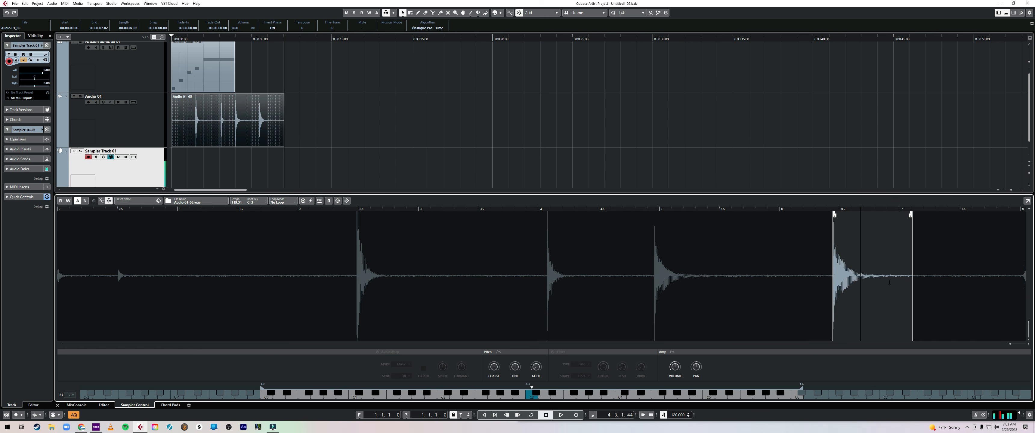
left_click_drag(210, 79, 210, 186)
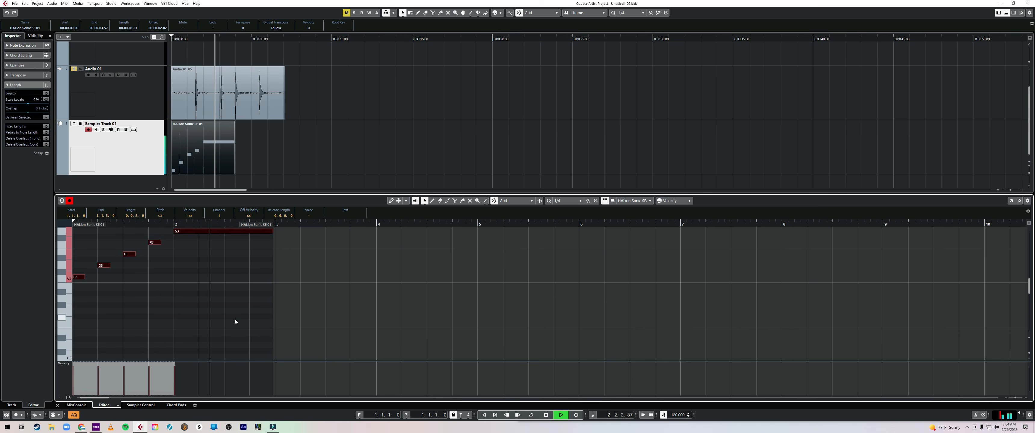
key("Return")
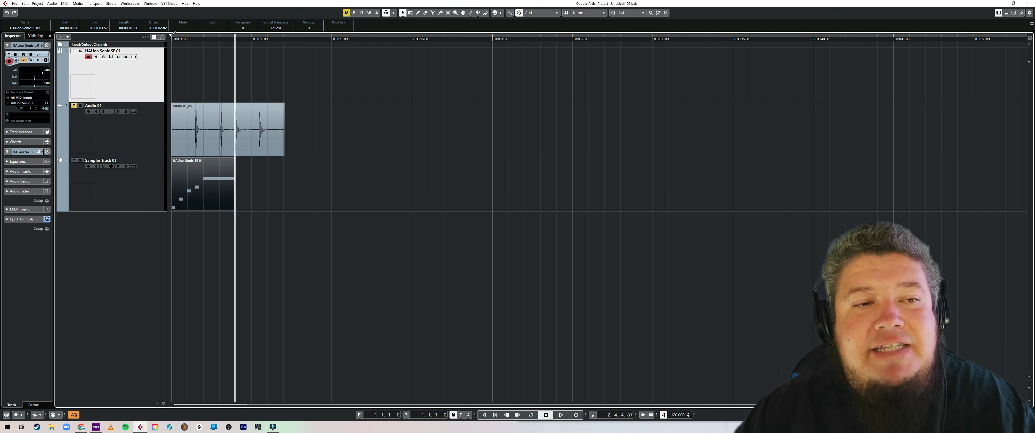
Step: Set the locator range around the MIDI part and export the Stereo Out mixdown as CDEFG.mp3, MPEG 1 Layer 3, to F:\Music
left_click_drag(172, 35, 194, 43)
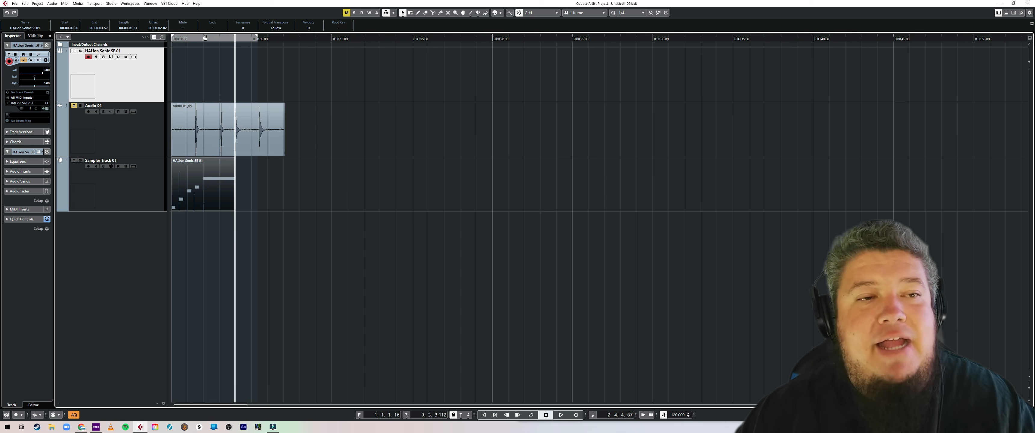
left_click(14, 4)
left_click(105, 89)
left_click(345, 134)
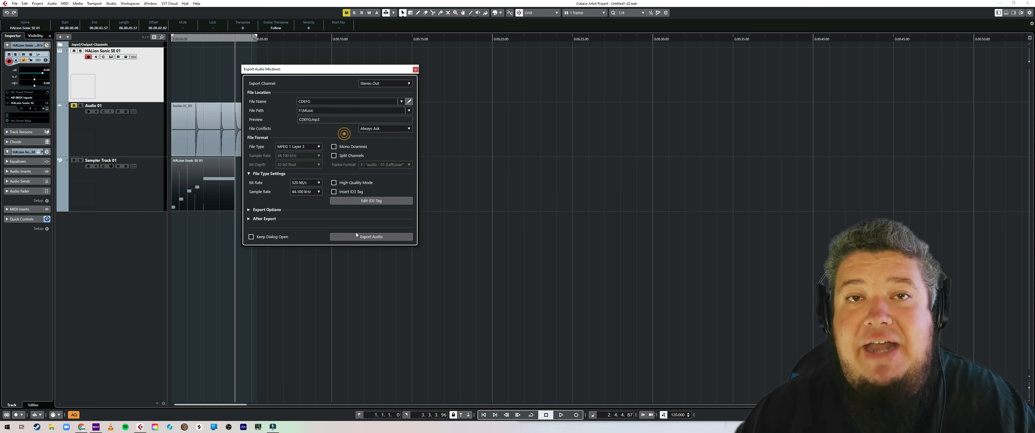
left_click(356, 235)
Step: Export the project as a MIDI file, keeping the default export options
left_click(15, 4)
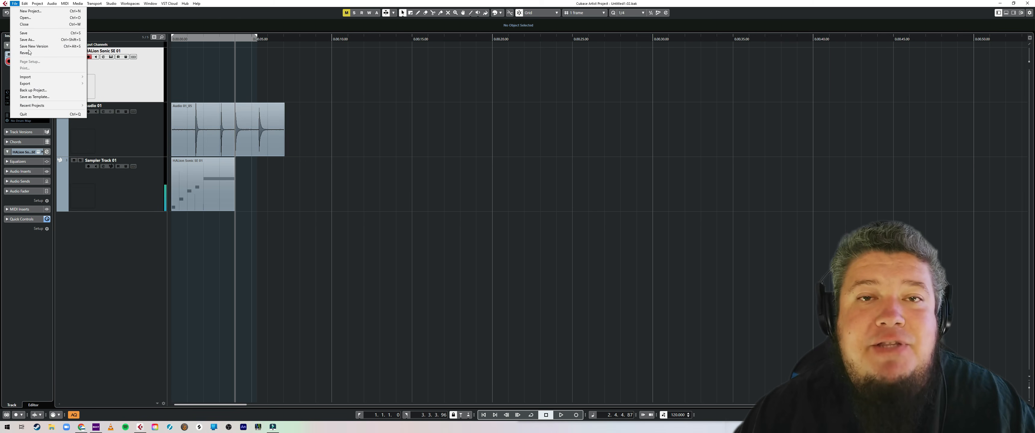
mouse_move(79, 85)
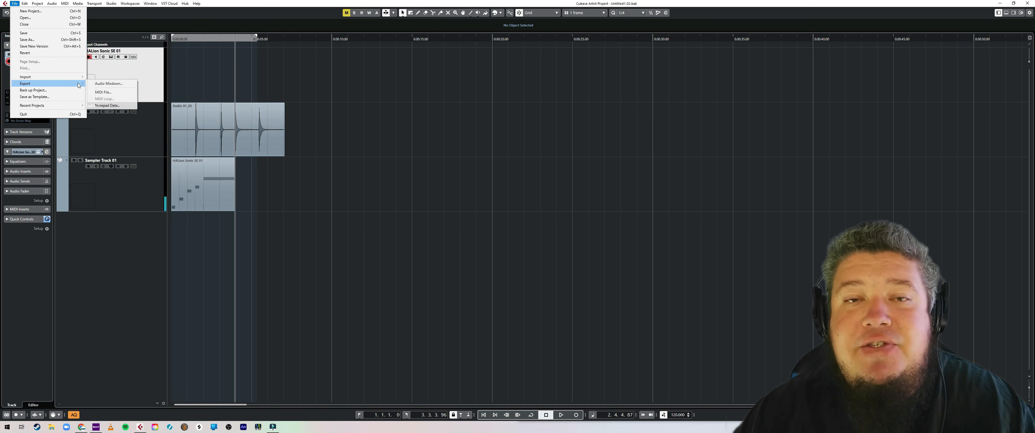
left_click(117, 94)
left_click(373, 286)
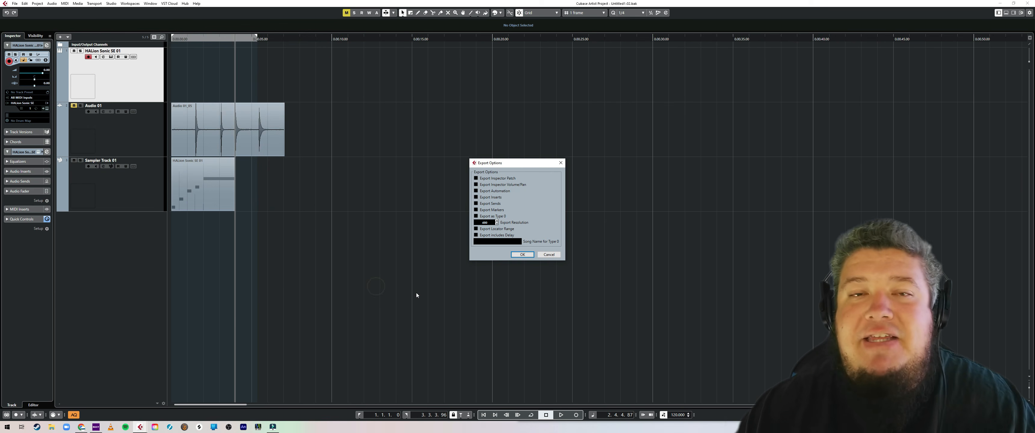
left_click(523, 255)
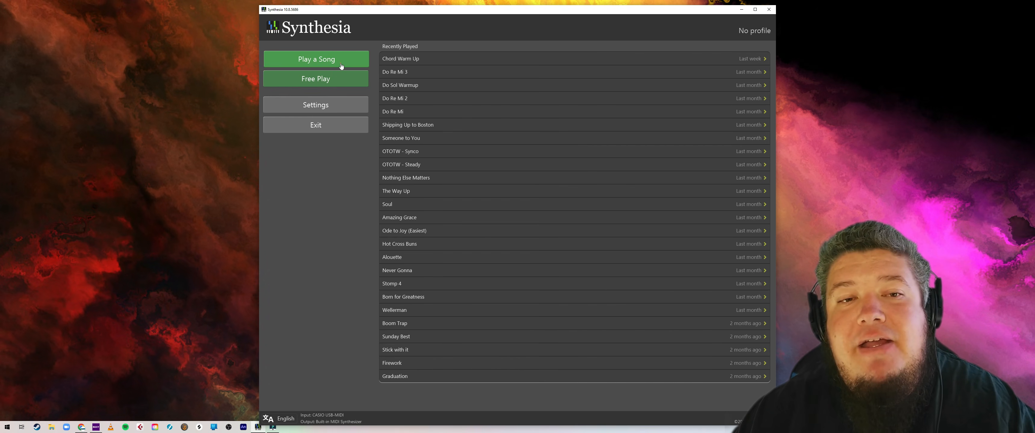
Step: Switch to Synthesia, search the song list for "cdefg" and play the CDEFG song
left_click(340, 65)
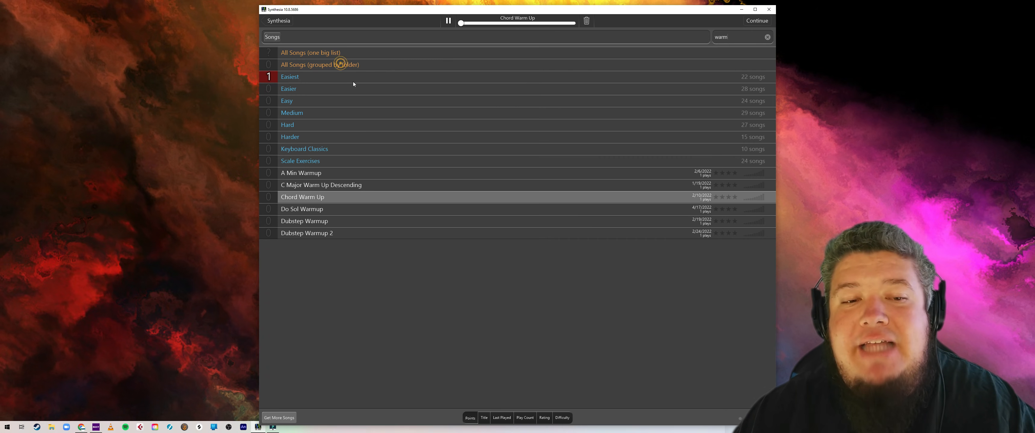
left_click(767, 37)
type("cdefg")
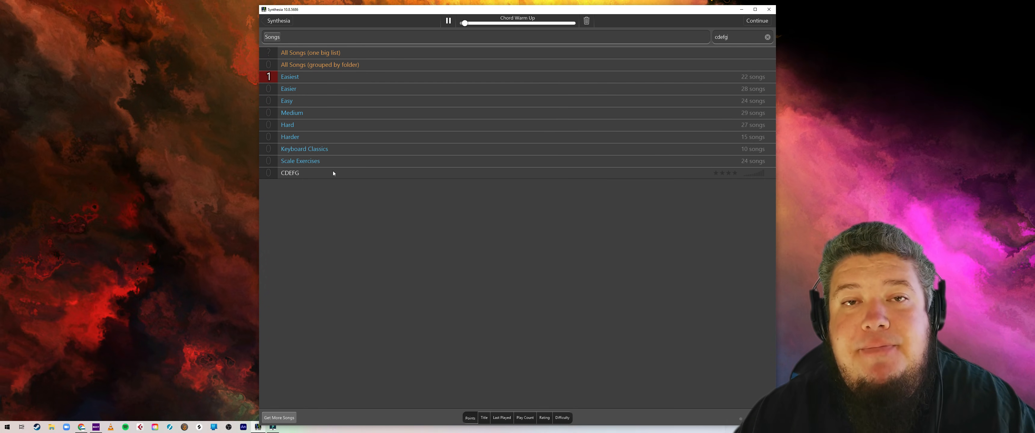
left_click(333, 173)
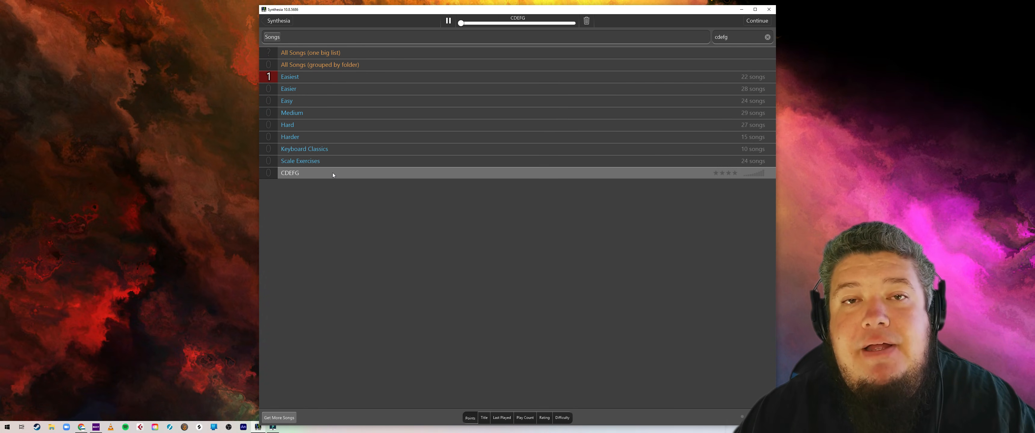
left_click(397, 63)
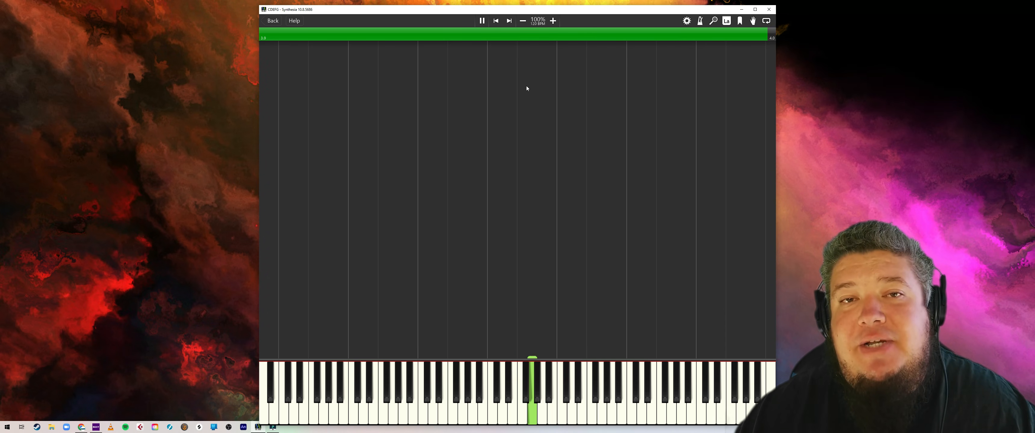
Step: Pause the song and zoom in on the keyboard so fewer, larger keys are displayed
left_click(482, 21)
left_click(714, 22)
left_click(644, 158)
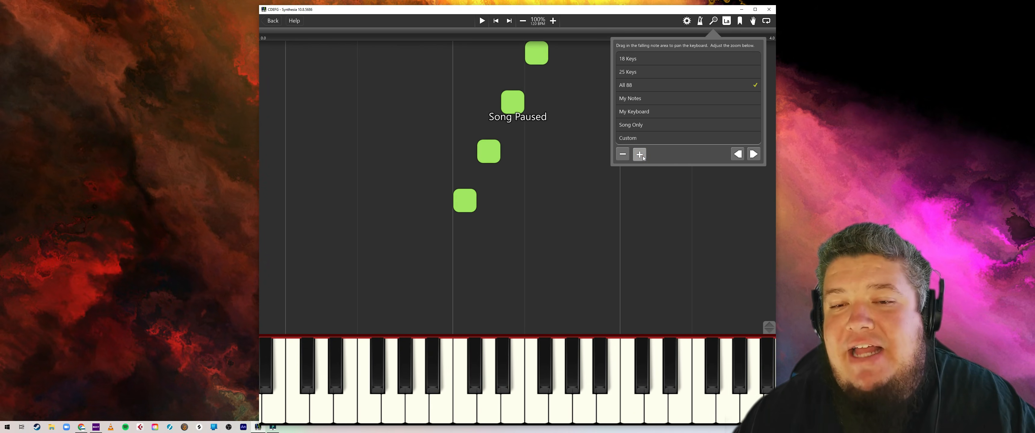
Step: Open OBS and arrange it side by side with Synthesia, OBS on the left half and Synthesia on the right half
left_click_drag(589, 14, 843, 9)
left_click(229, 427)
left_click(417, 131)
left_click_drag(369, 6, 286, 9)
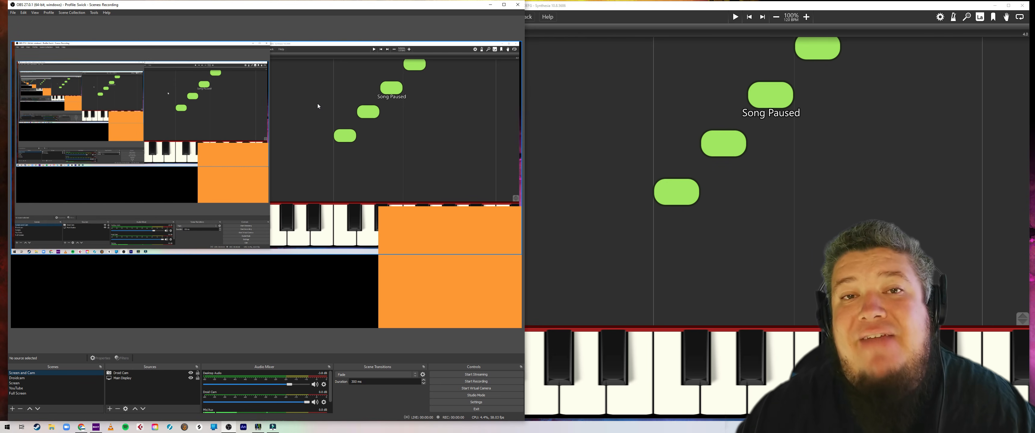
Step: Enable the Crop/Pad filter on the Main Display source in the Screen scene
left_click(14, 383)
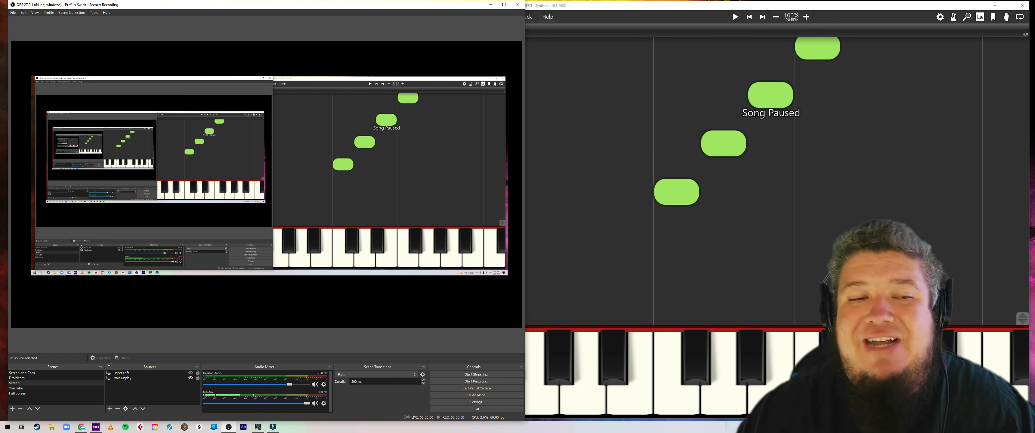
left_click(123, 379)
left_click(122, 358)
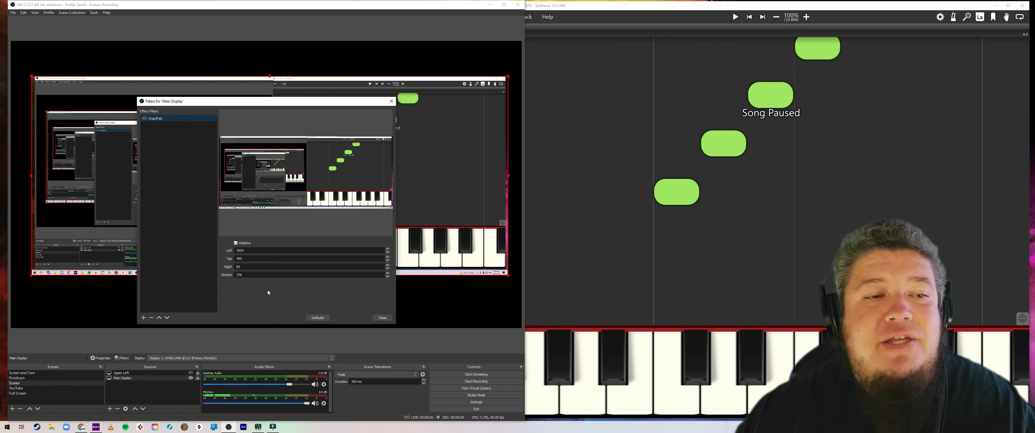
left_click(144, 118)
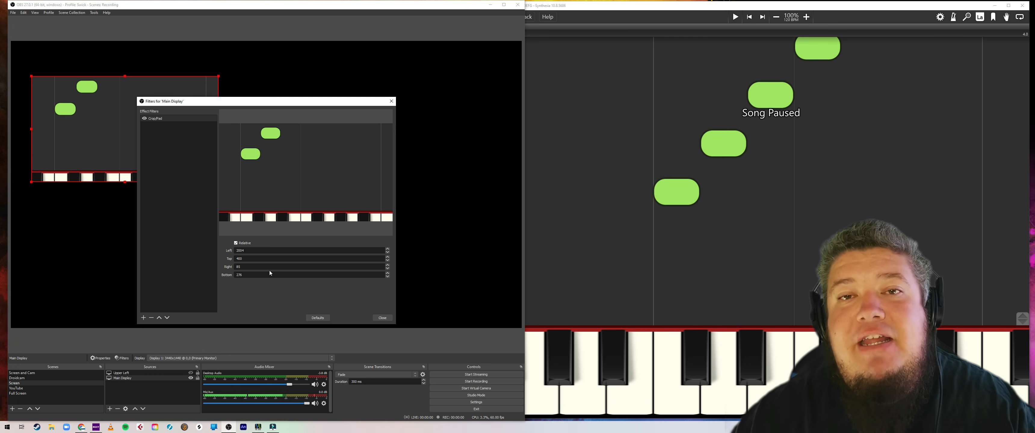
left_click(381, 318)
Step: Move and scale the cropped display capture to fill the canvas, and shift the Synthesia window down to frame the falling notes
left_click_drag(162, 144, 144, 113)
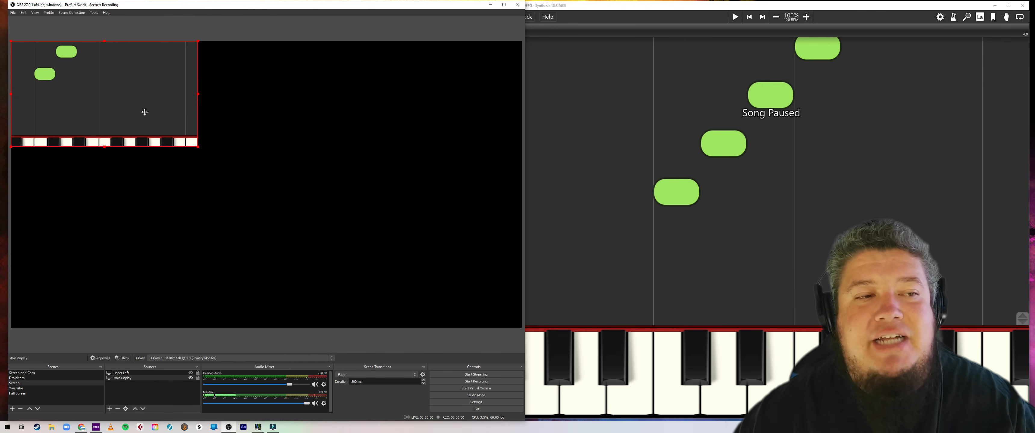
left_click_drag(199, 149, 523, 332)
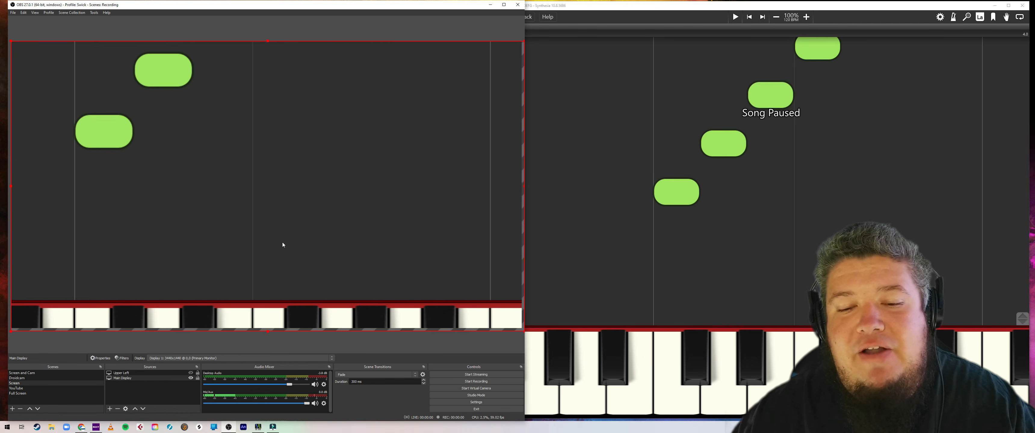
left_click_drag(752, 7, 769, 31)
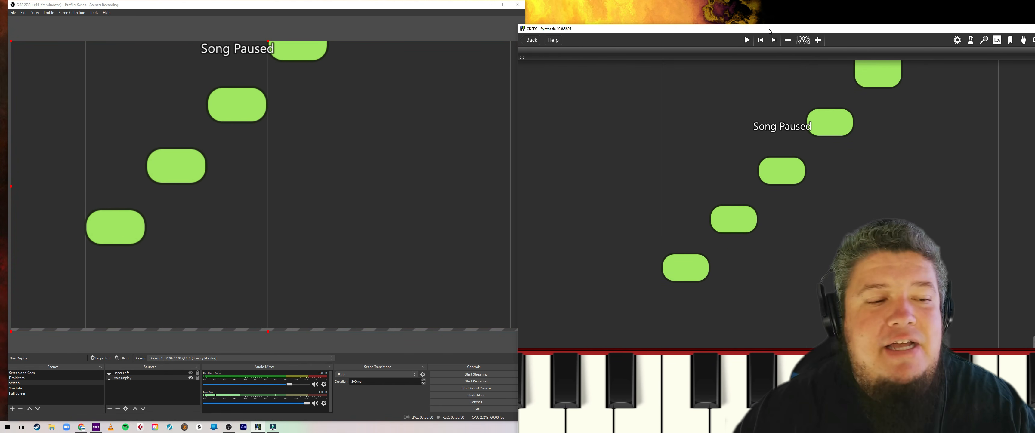
Step: Record the CDEFG song in OBS while playing it from the beginning in Synthesia, stopping the recording when it ends
left_click(475, 381)
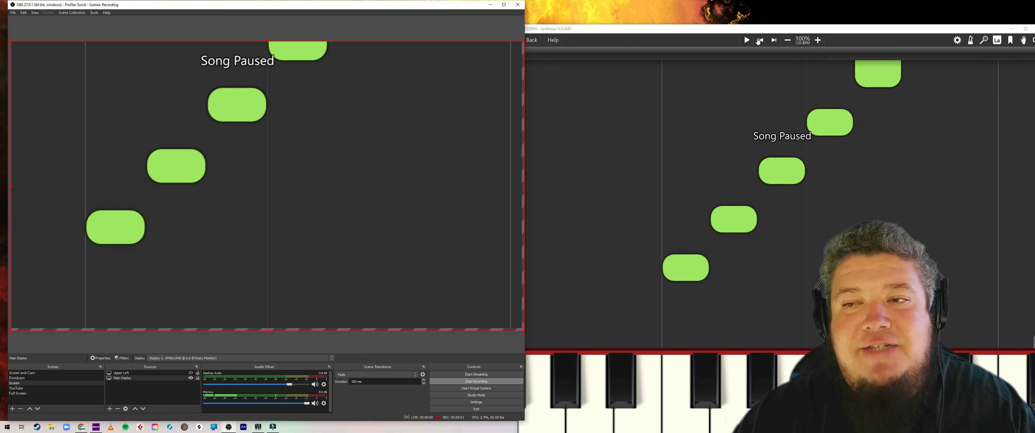
left_click(759, 41)
left_click(747, 39)
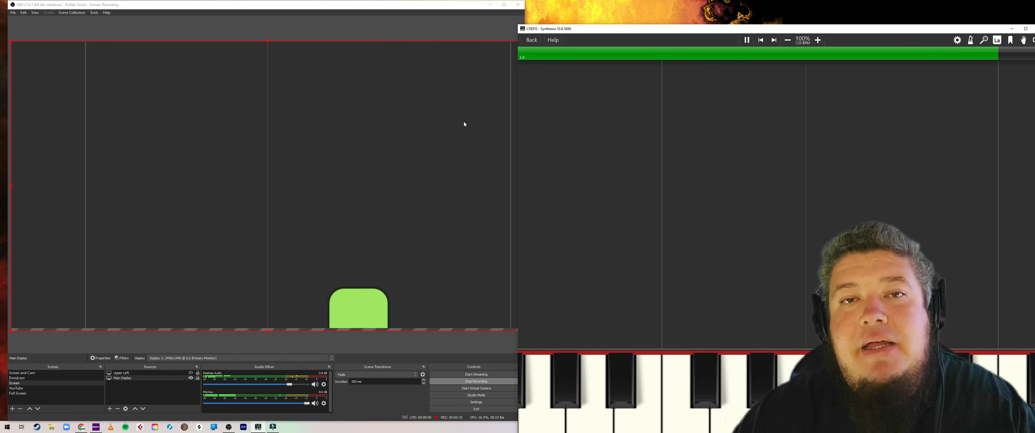
left_click(477, 381)
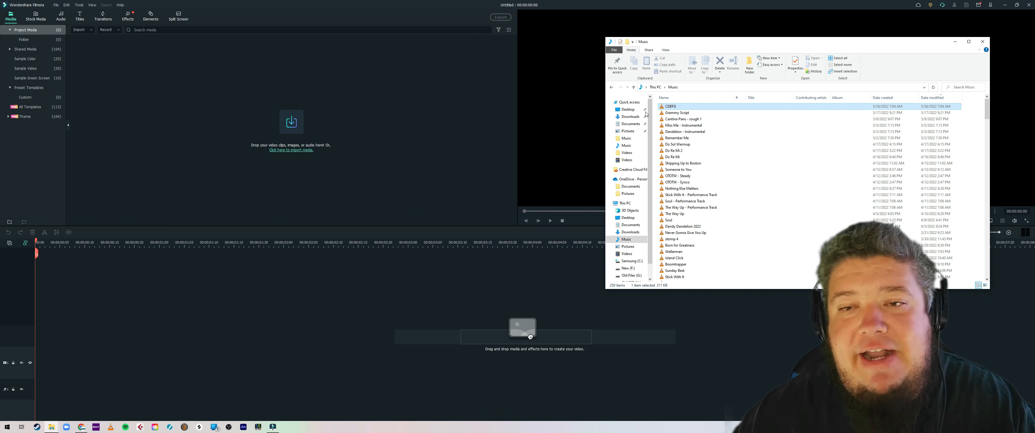
left_click_drag(672, 106, 402, 120)
left_click_drag(678, 114, 385, 129)
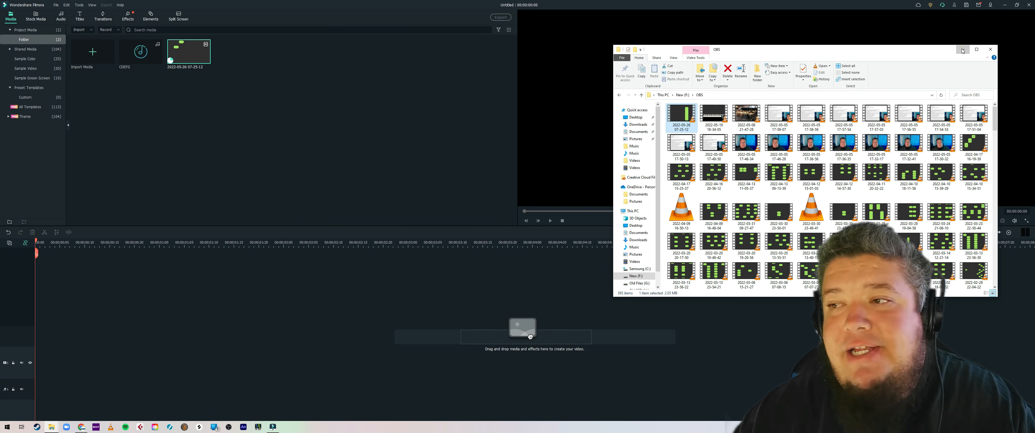
left_click(964, 50)
Step: Place the OBS recording at the start of the video track and preview it
left_click_drag(530, 337, 176, 378)
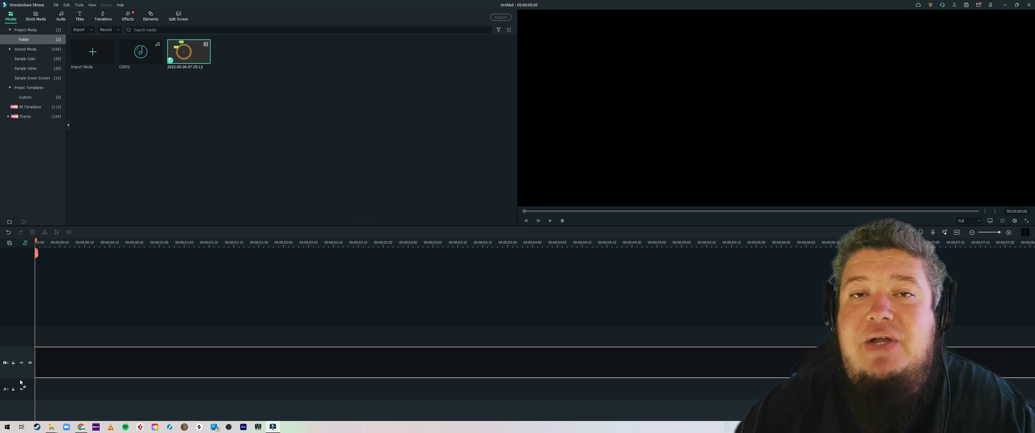
left_click(490, 225)
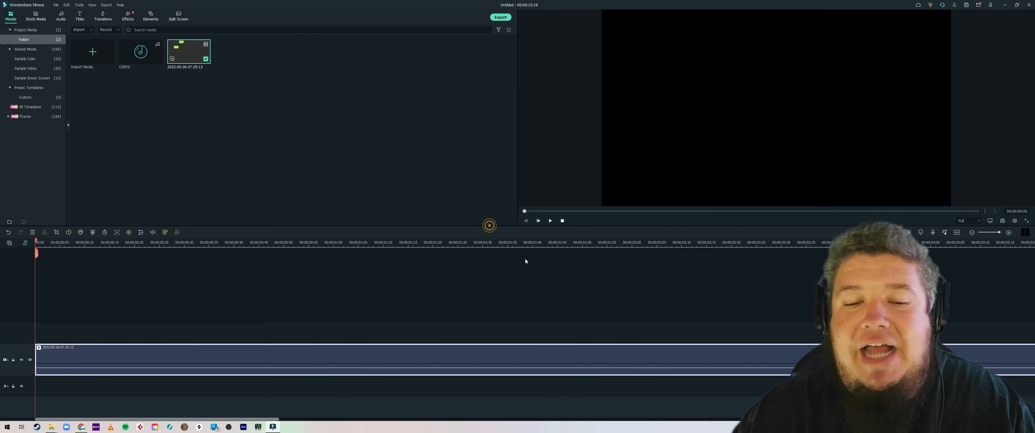
left_click_drag(493, 251, 376, 268)
left_click_drag(37, 361, 201, 388)
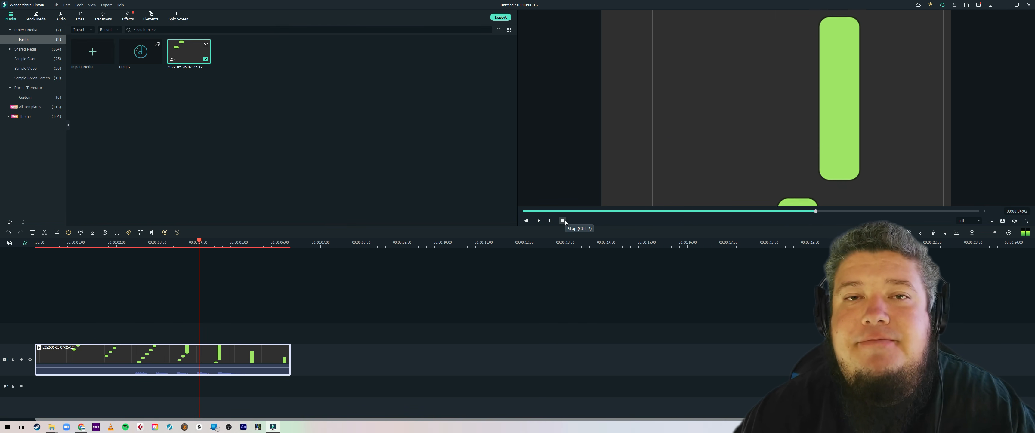
left_click(563, 221)
Step: Add the CDEFG audio to the audio track, align it with the recording's waveform, and play the result
left_click_drag(140, 51, 156, 392)
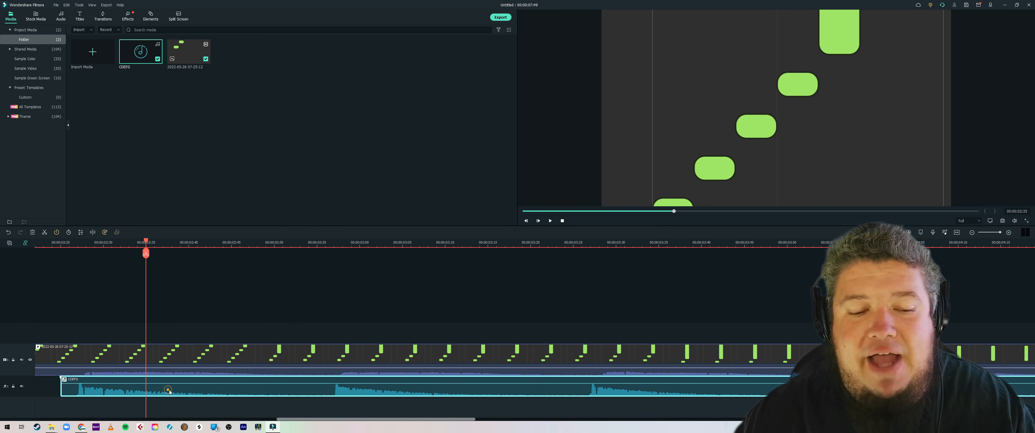
left_click_drag(168, 390, 178, 392)
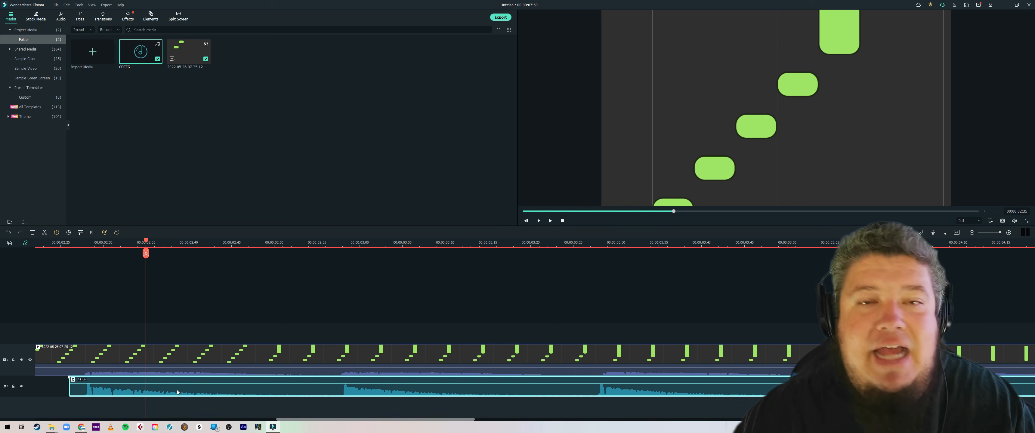
left_click_drag(533, 243, 215, 310)
key("space")
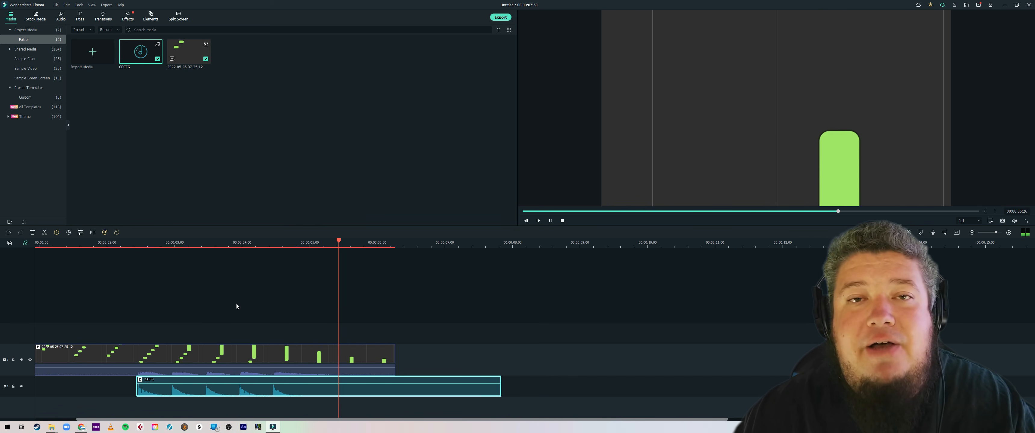
Step: Mute the OBS recording's own sound and play the timeline to check it with the CDEFG audio
left_click(236, 351)
right_click(229, 354)
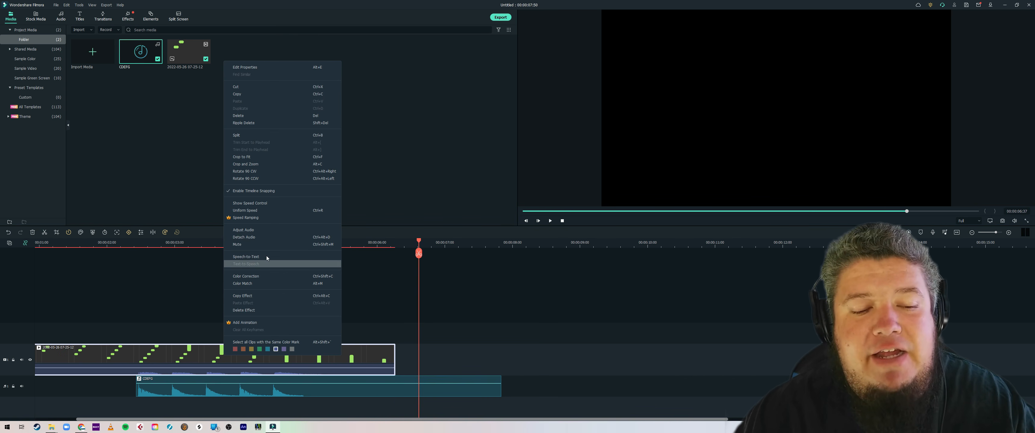
left_click(262, 240)
left_click(550, 221)
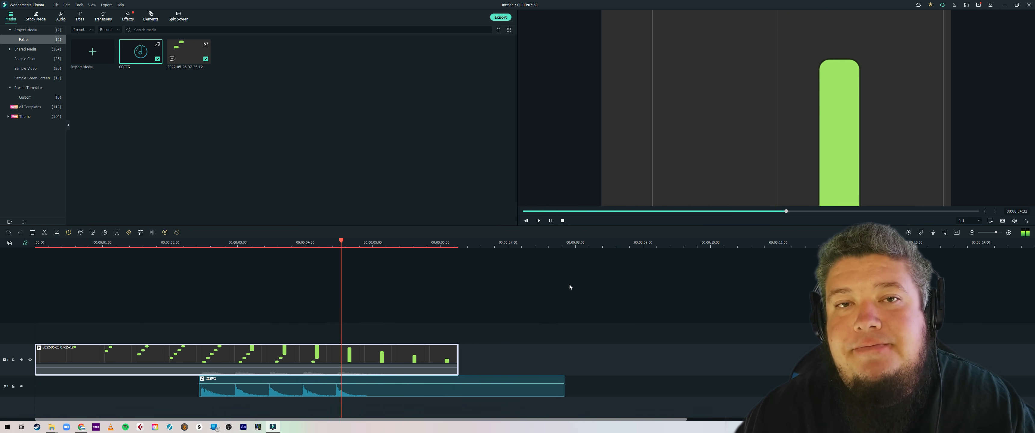
left_click(231, 243)
left_click_drag(229, 245, 203, 250)
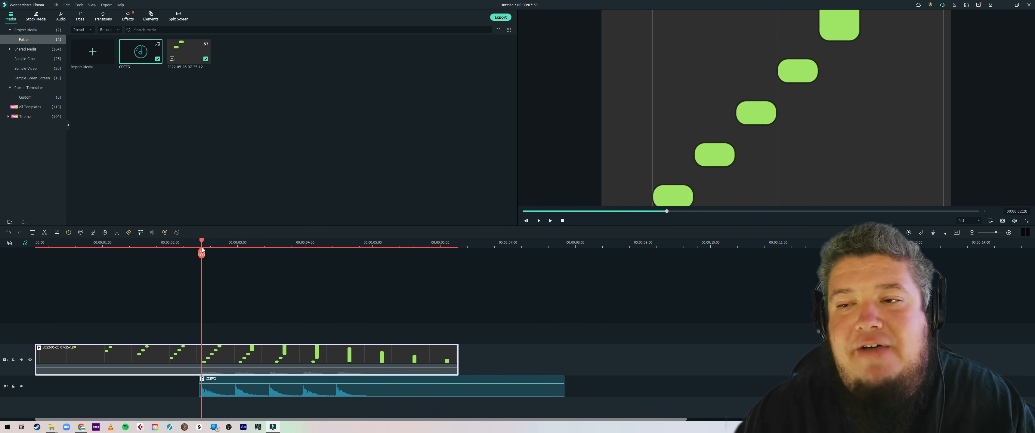
Step: Enable Chroma Key on the recording and key out the light green sampled from a falling note
double_click(231, 354)
left_click(13, 78)
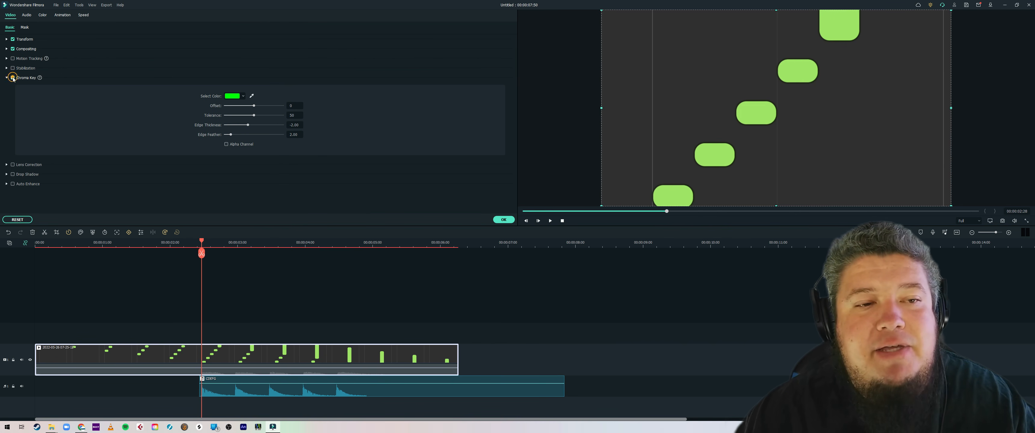
left_click(252, 96)
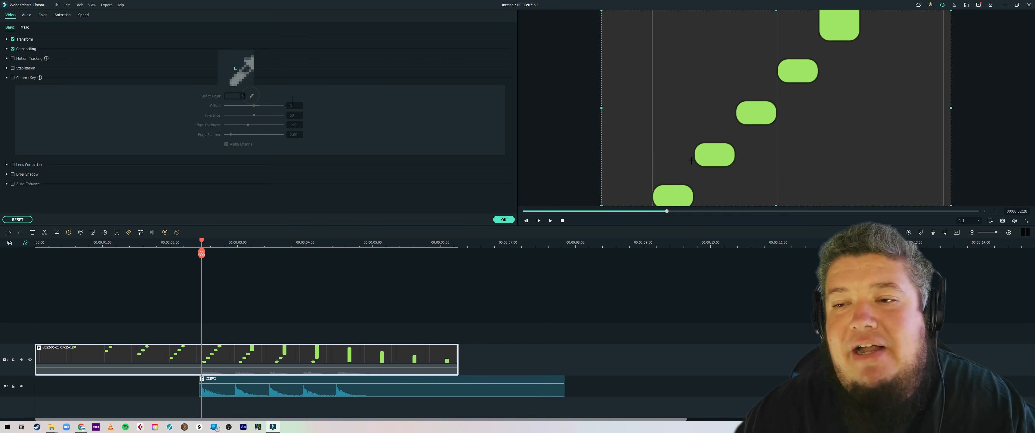
left_click(714, 154)
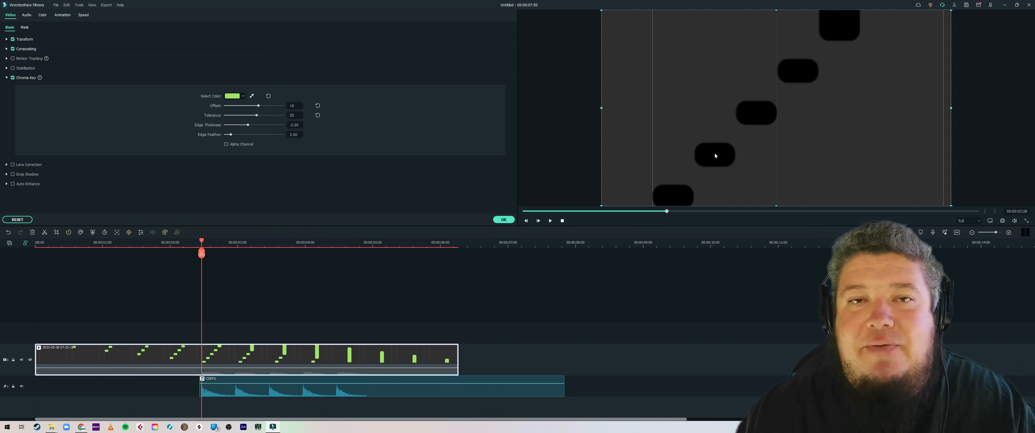
left_click(550, 220)
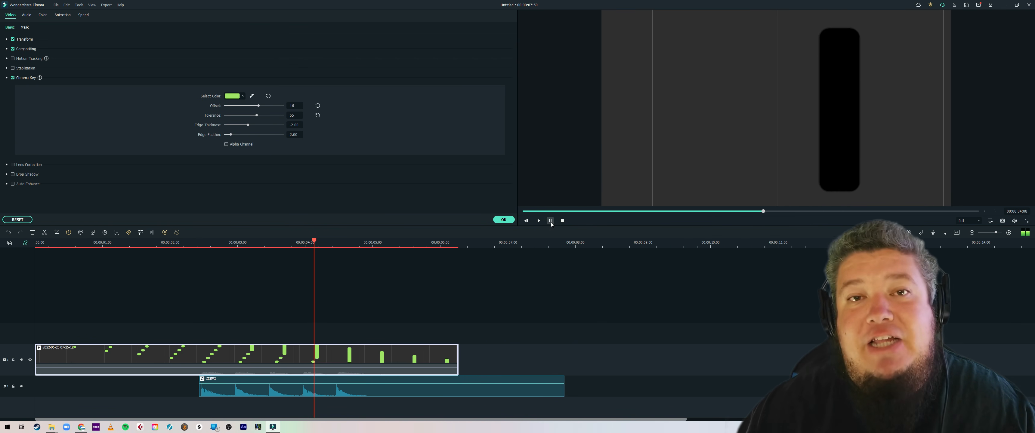
left_click(504, 222)
Step: Move the keyed recording up one track and place the Red sample color beneath it for the recording's full length
left_click_drag(384, 349, 382, 333)
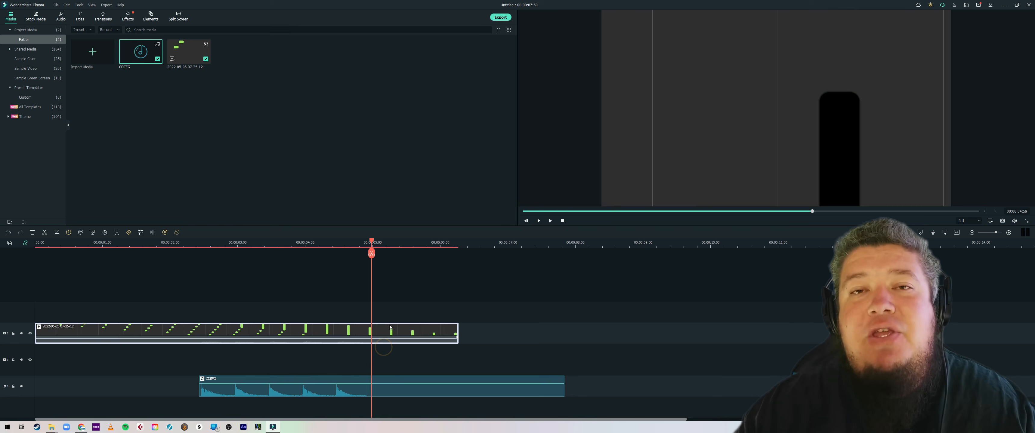
left_click(40, 61)
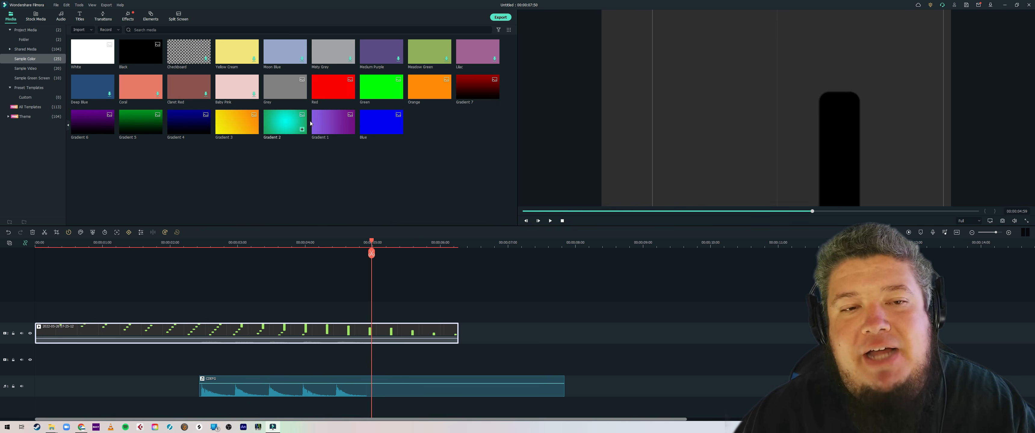
left_click_drag(333, 86, 220, 363)
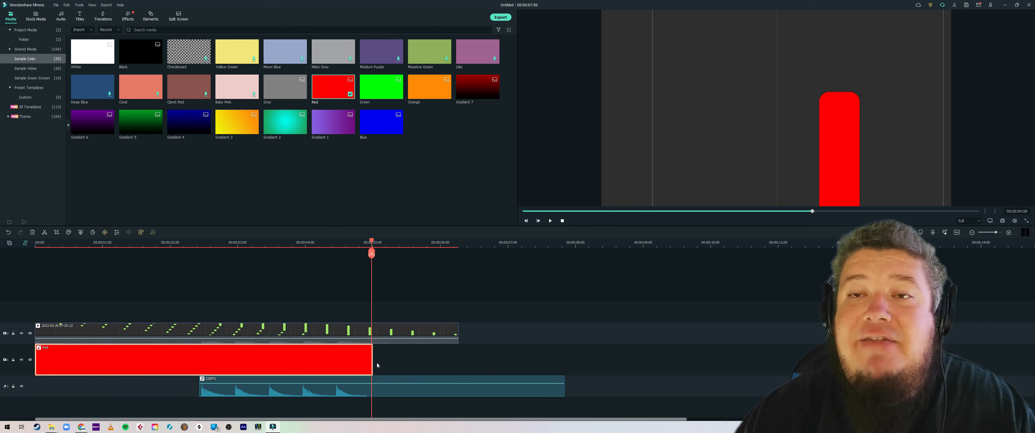
left_click_drag(374, 363, 461, 364)
Step: Resize the red clip so it covers only the first note's column, hiding the recording while adjusting
left_click(126, 241)
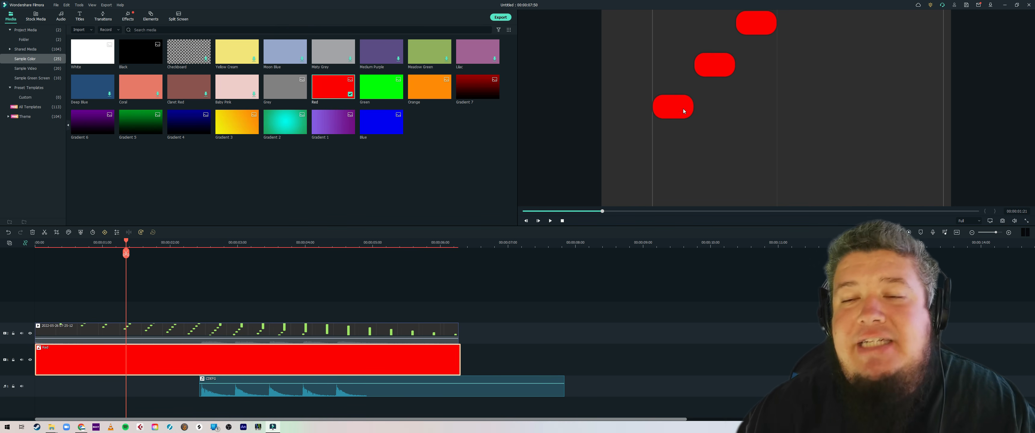
left_click(29, 334)
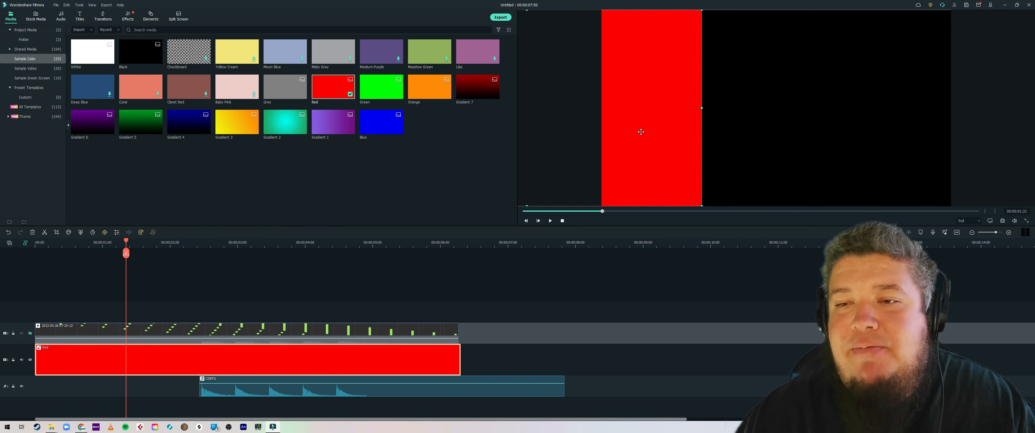
left_click(30, 334)
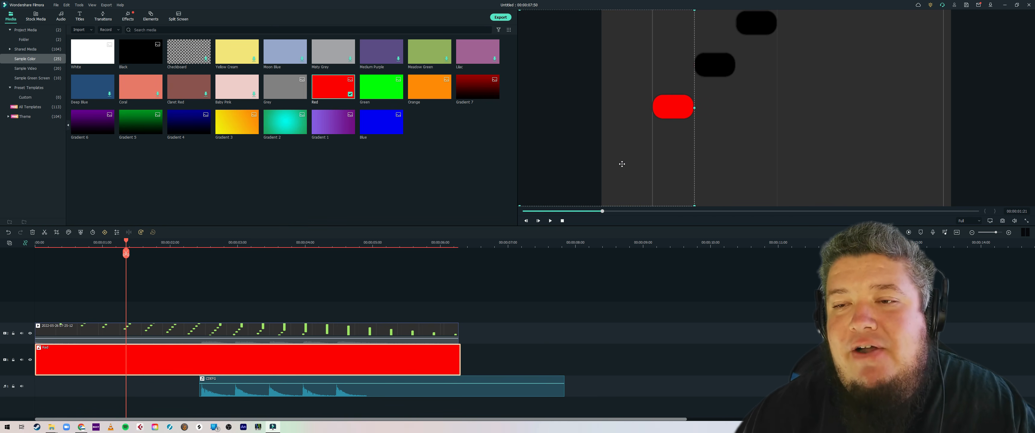
Step: Add an Orange sample color on a track below red and fit it to the second note's column
left_click_drag(405, 323, 490, 359)
left_click(345, 330)
left_click_drag(345, 331, 340, 306)
left_click_drag(539, 361, 45, 361)
left_click(30, 313)
left_click(652, 120)
left_click_drag(715, 122, 728, 123)
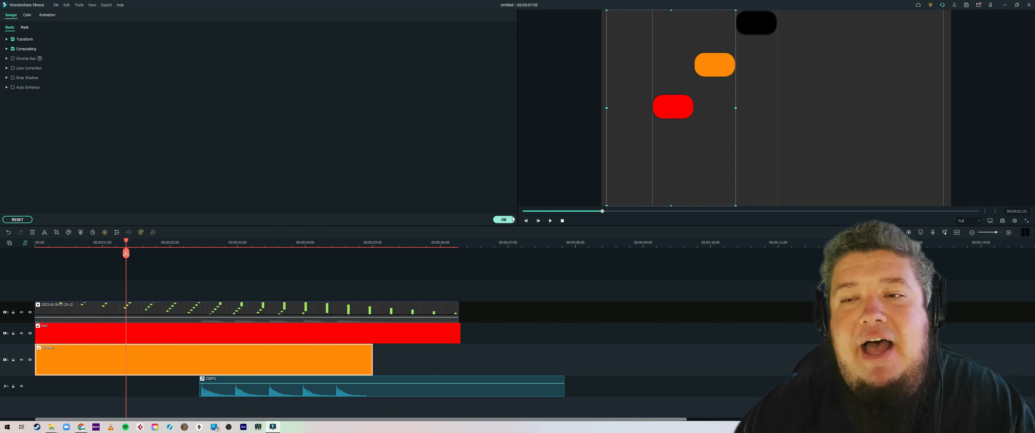
left_click(512, 219)
left_click(563, 221)
Step: Move the existing clips up and add Gradient 3 beneath orange to color the third note's column
left_click_drag(406, 377, 207, 313)
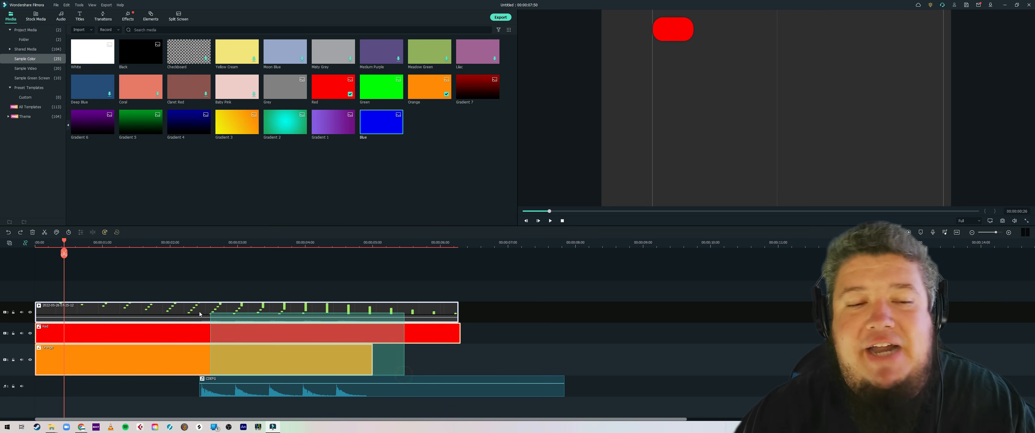
left_click_drag(194, 312, 195, 270)
left_click_drag(237, 122, 114, 349)
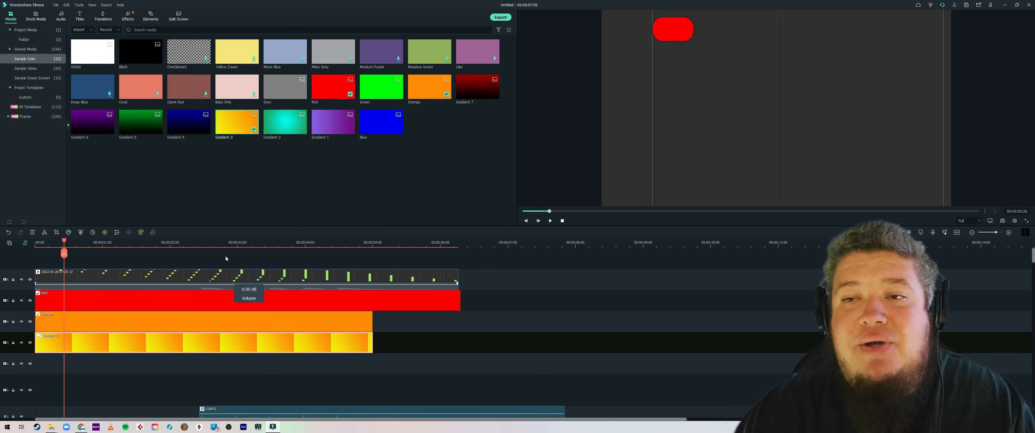
Step: Add Gradient 4 below the yellow gradient and fit it to the fourth note's column
left_click(152, 242)
left_click(186, 243)
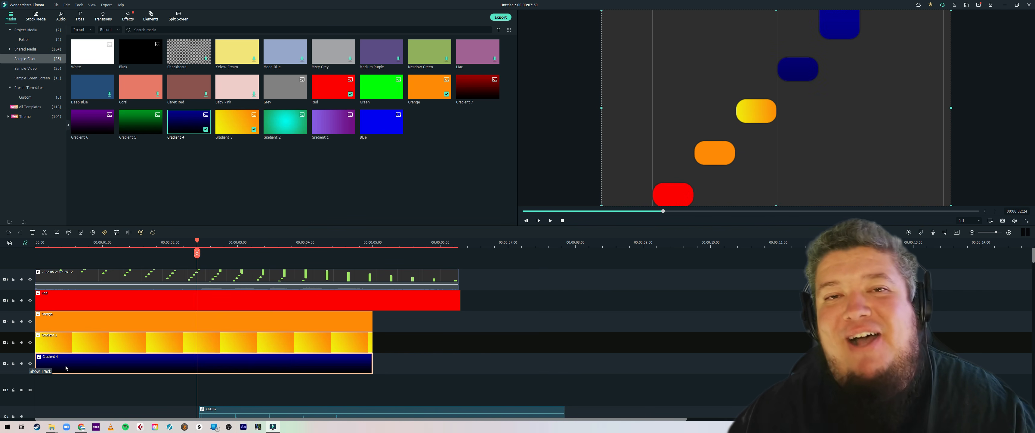
key("space")
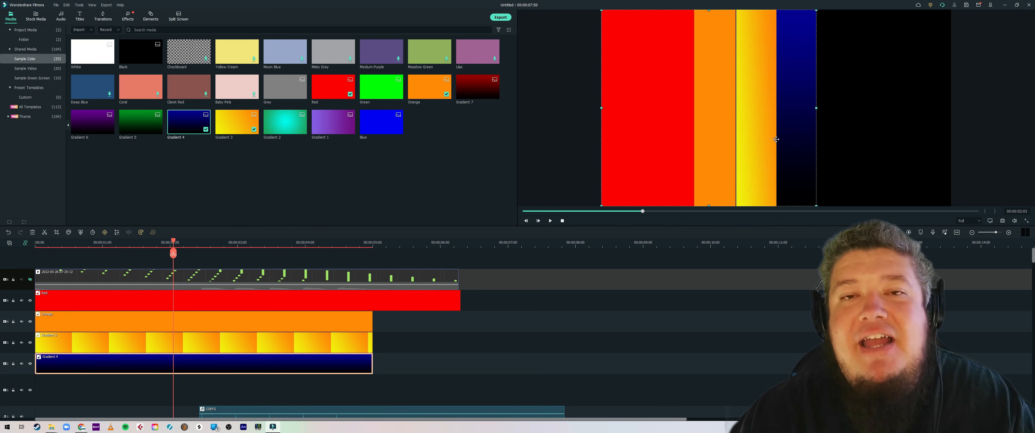
left_click(29, 279)
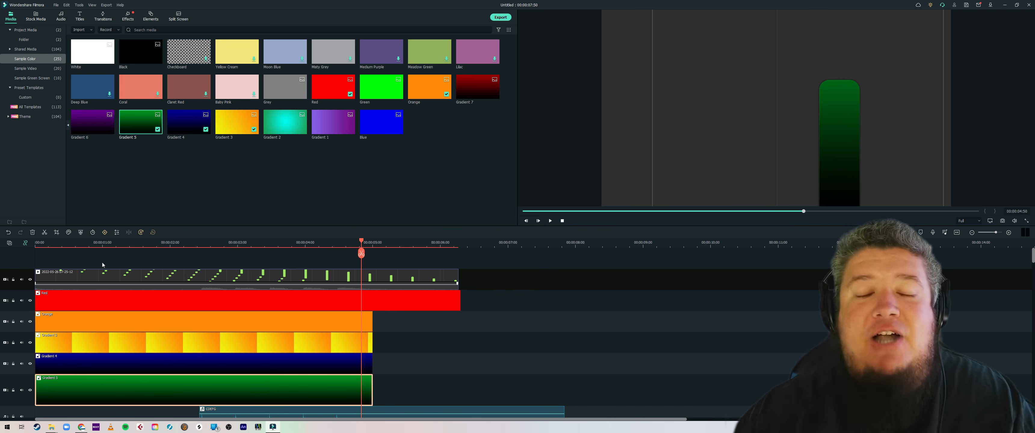
Step: Flip the Gradient 5 clip upside down and position it over the fifth note's column, hiding the recording while adjusting
left_click(30, 280)
left_click_drag(927, 45, 903, 82)
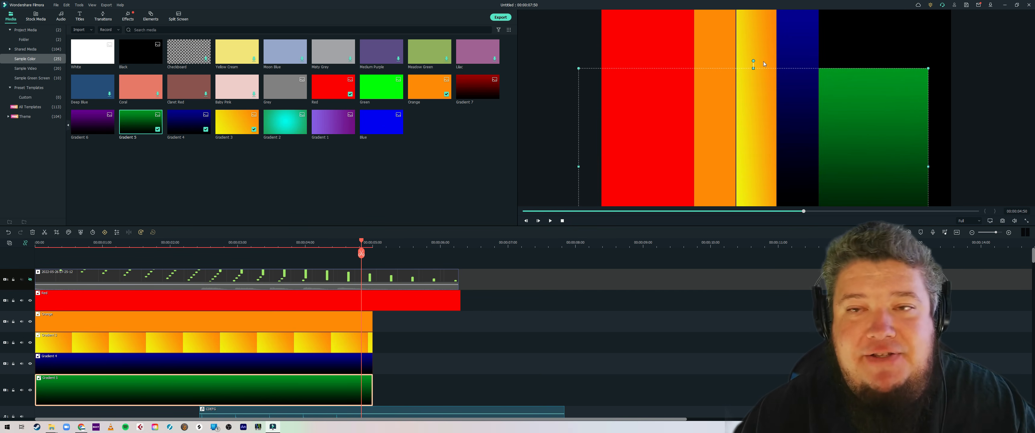
left_click_drag(752, 60, 765, 63)
left_click_drag(749, 215, 758, 215)
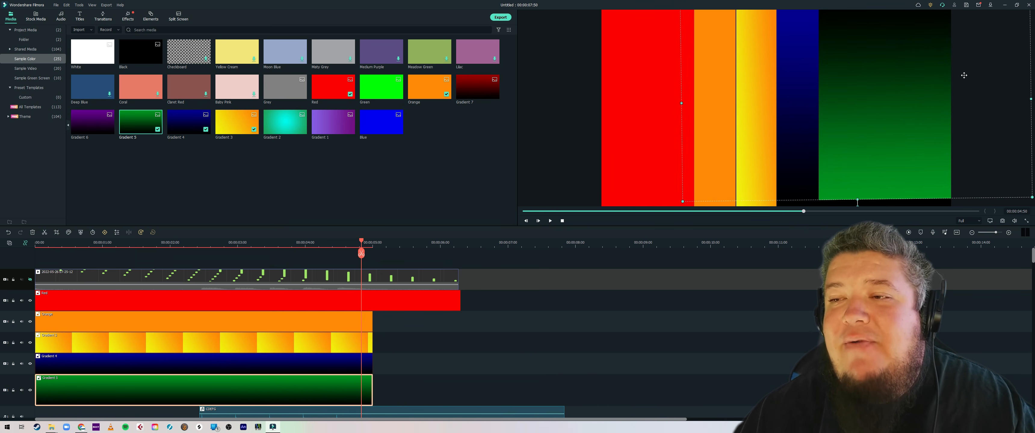
left_click(30, 280)
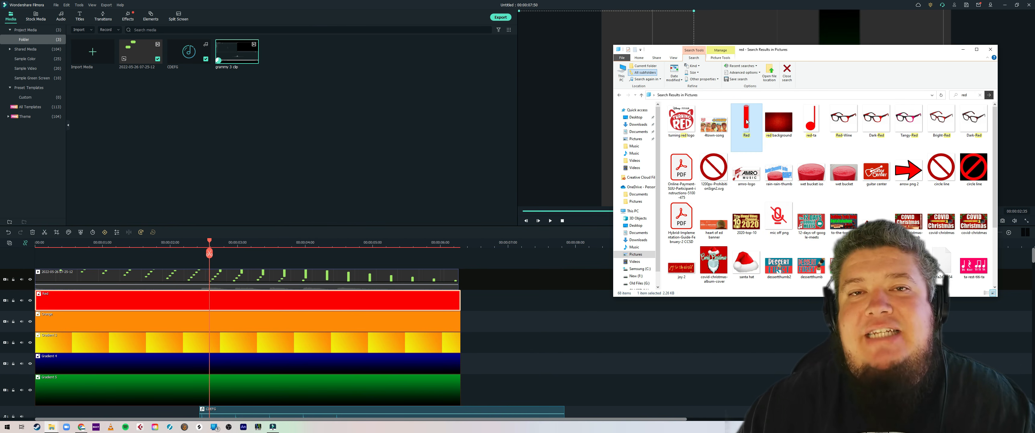
Step: Import the Red key image and place it on a new track above the recording
left_click_drag(746, 121, 452, 127)
left_click_drag(276, 43, 21, 259)
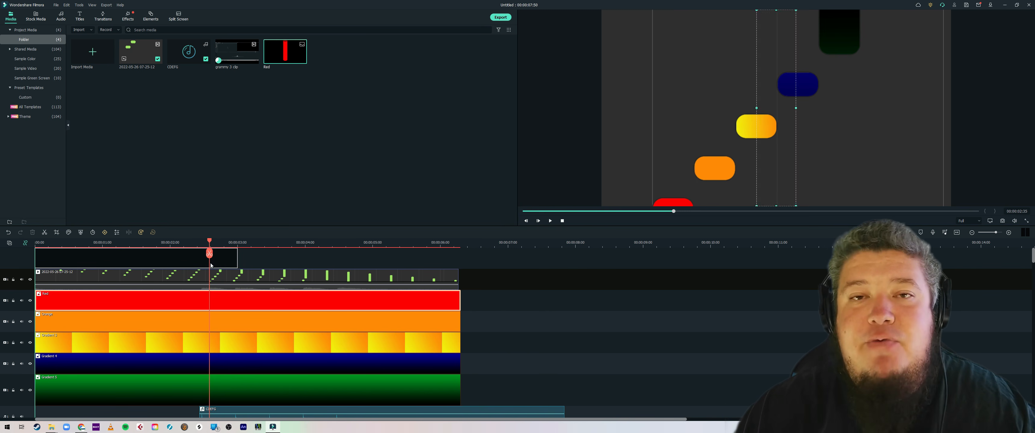
left_click_drag(211, 266, 211, 266)
Step: Scale and position the Red key image at the base of the first note's column, and preview the result
left_click_drag(714, 221, 676, 251)
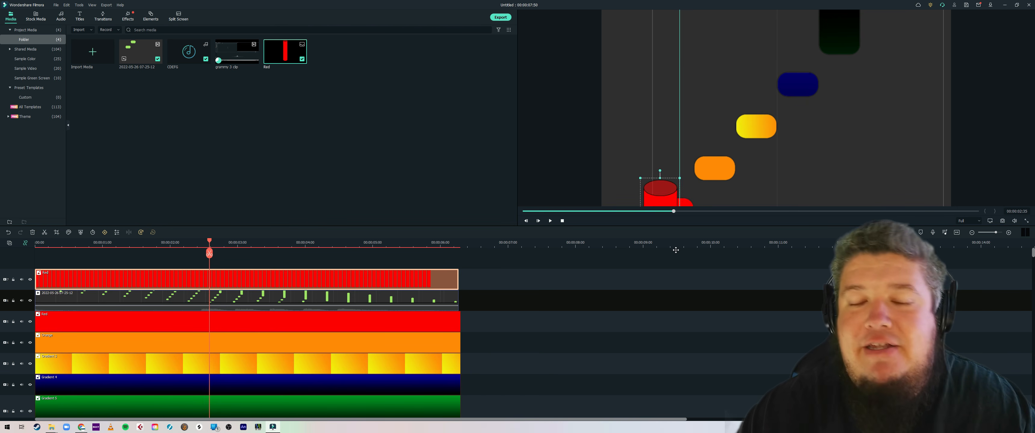
left_click_drag(676, 250, 681, 252)
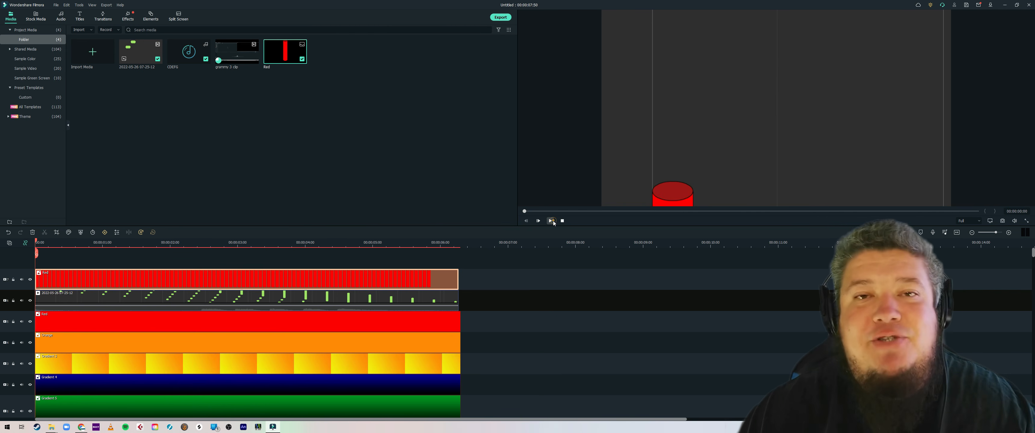
key("space")
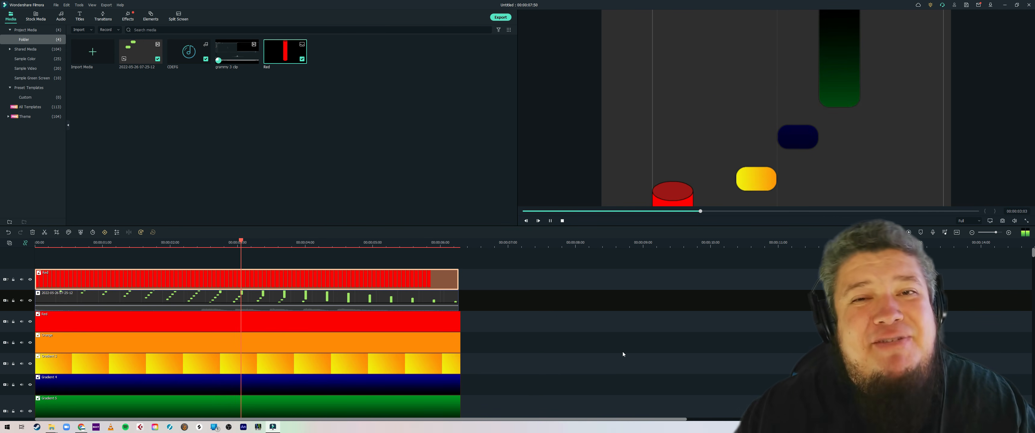
Step: Move the CDEFG audio clip later so its first sound starts when the first red note reaches the drum, and preview the sync
left_click(564, 220)
scroll(522, 318, "down", 2)
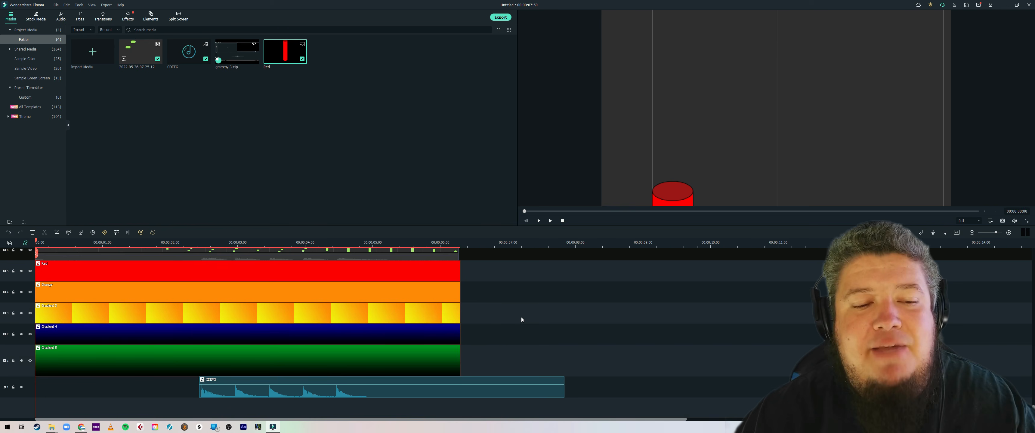
left_click(183, 243)
left_click_drag(193, 242, 273, 243)
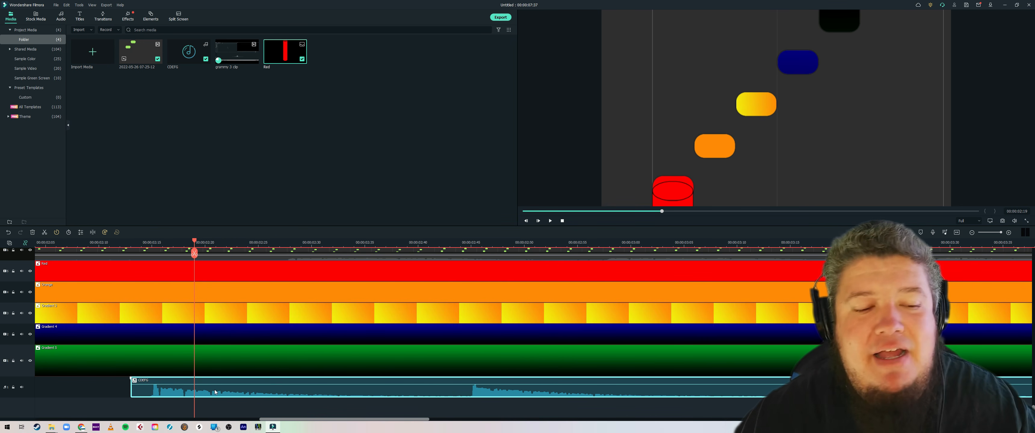
left_click_drag(214, 390, 259, 393)
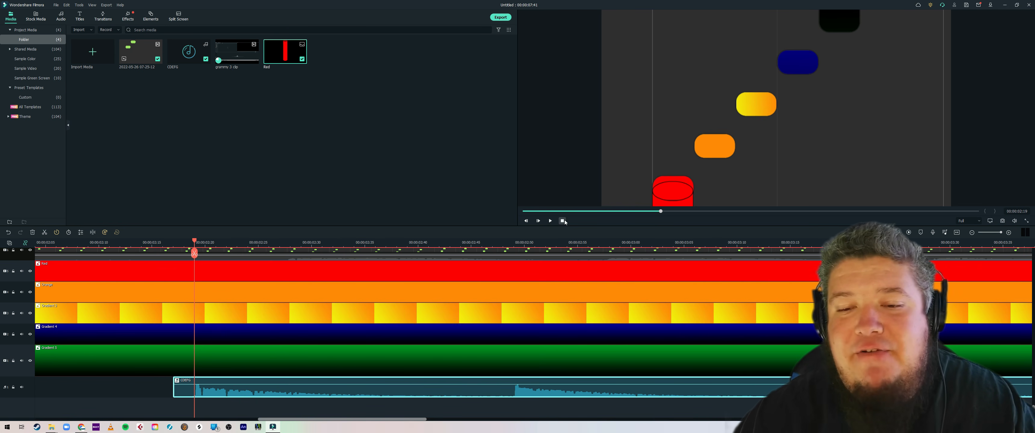
left_click(564, 221)
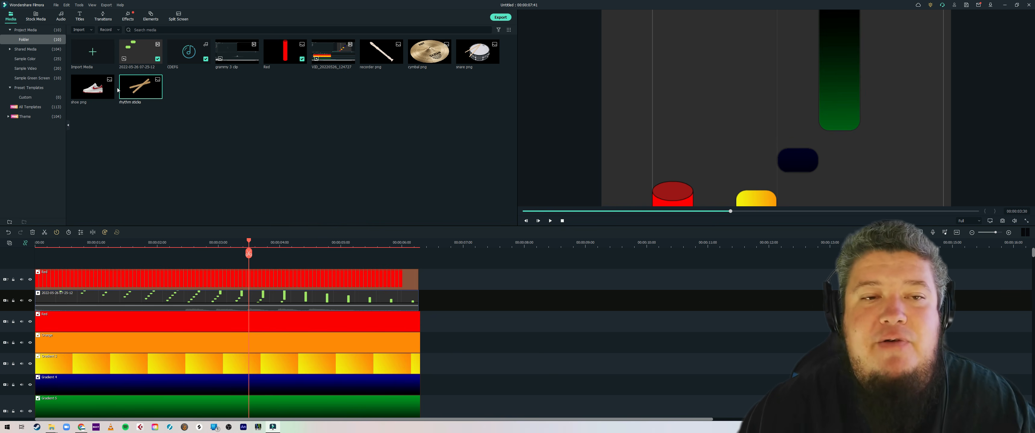
Step: Add the rhythm sticks image on a new track from the timeline start, scaled down at the base of the second note's column
left_click_drag(111, 258, 32, 258)
key("space")
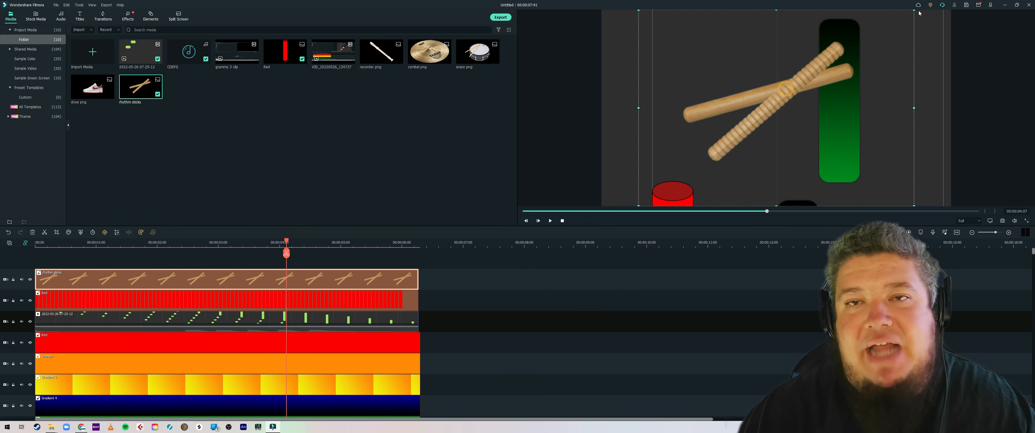
left_click_drag(874, 40, 835, 205)
left_click_drag(891, 81, 705, 177)
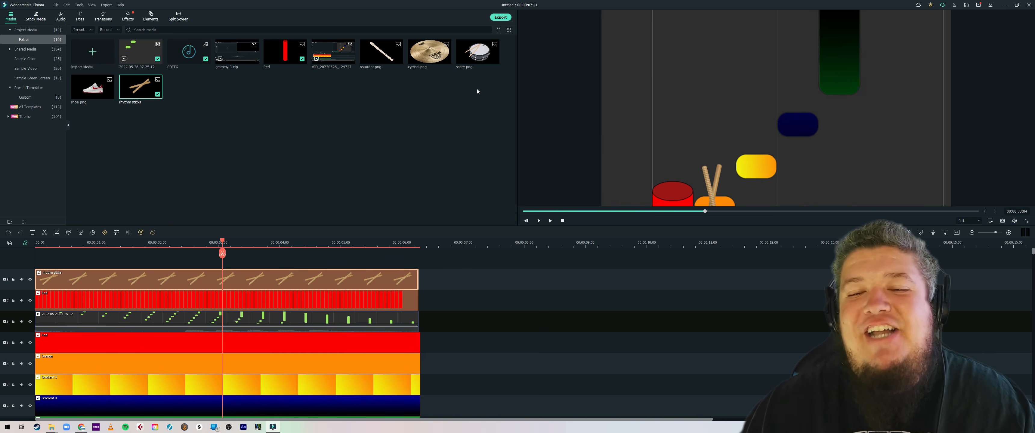
Step: Add snare.png and shoe.png on new tracks and fit them at the bases of the third and fourth notes' columns
left_click_drag(242, 244, 339, 263)
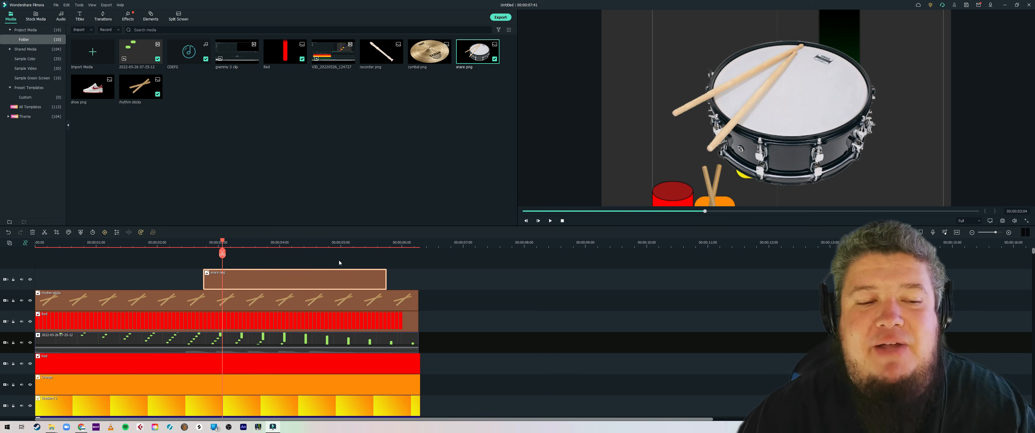
left_click_drag(776, 106, 756, 191)
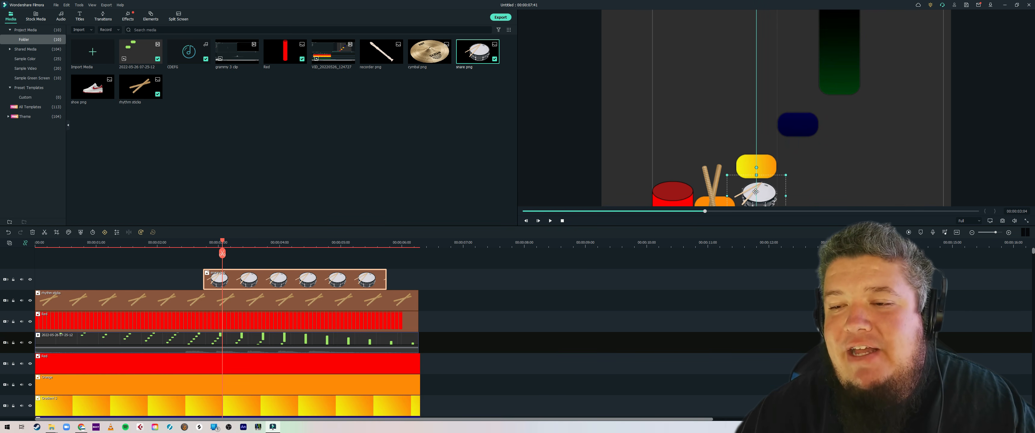
left_click_drag(211, 267, 211, 268)
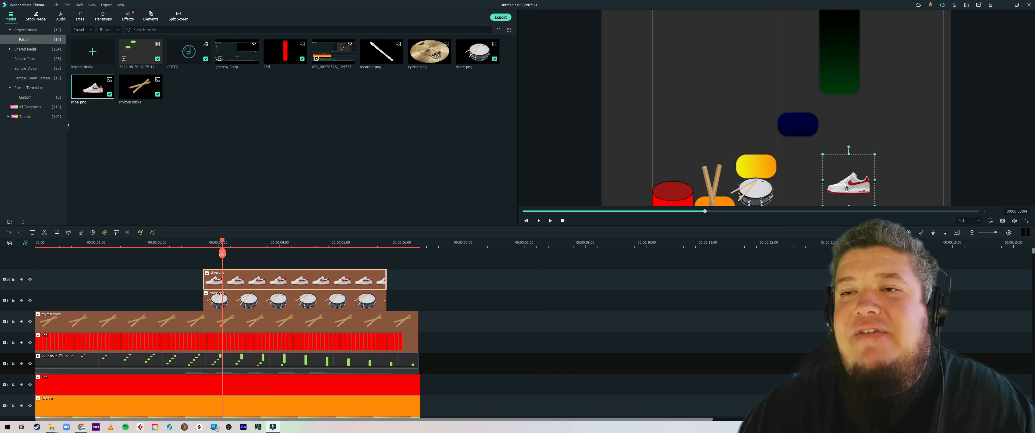
left_click_drag(848, 175, 793, 197)
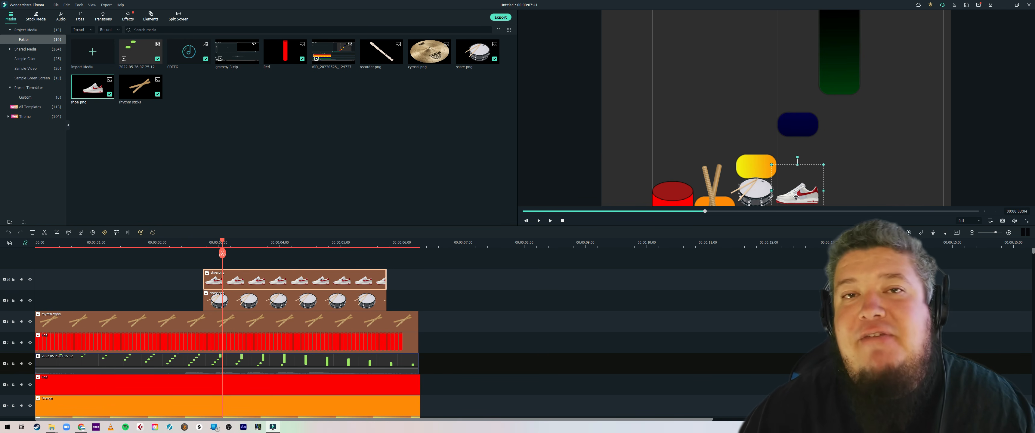
Step: Add cymbal.png on a new track, fit it at the base of the fifth note's column, and preview the video from the start
left_click_drag(429, 51, 217, 259)
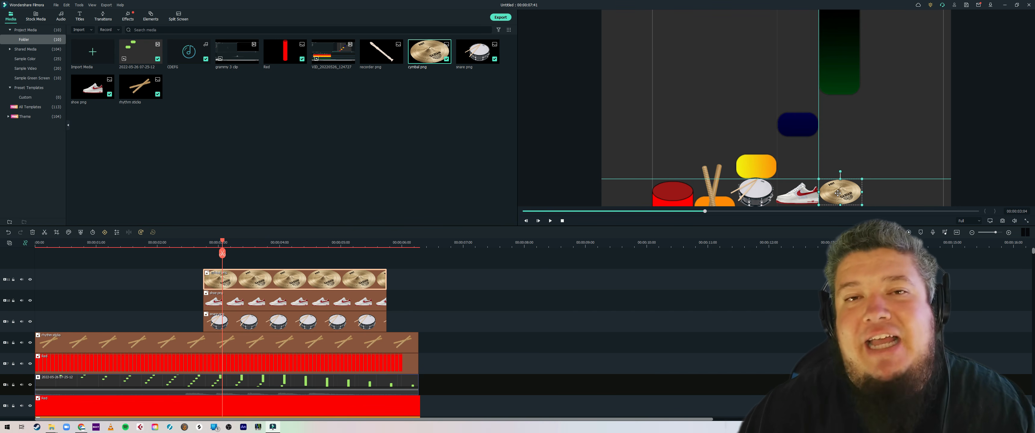
left_click_drag(830, 194, 844, 192)
left_click(527, 287)
left_click(562, 220)
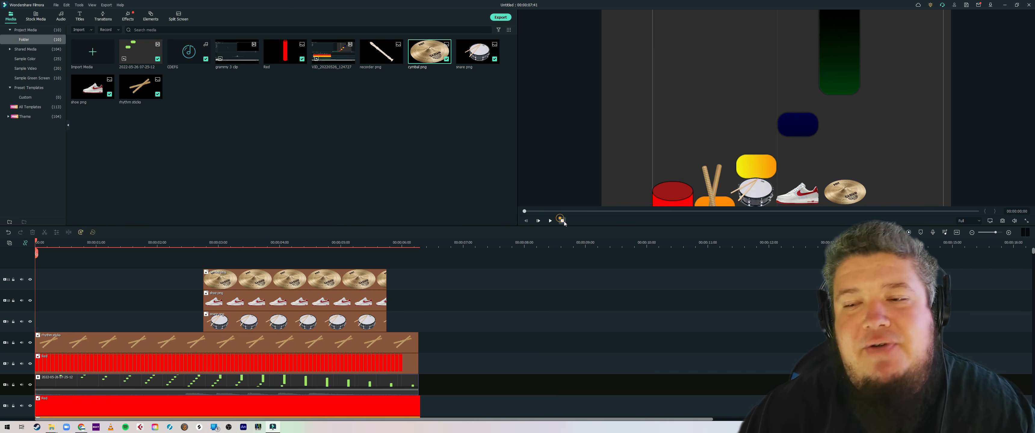
left_click(551, 221)
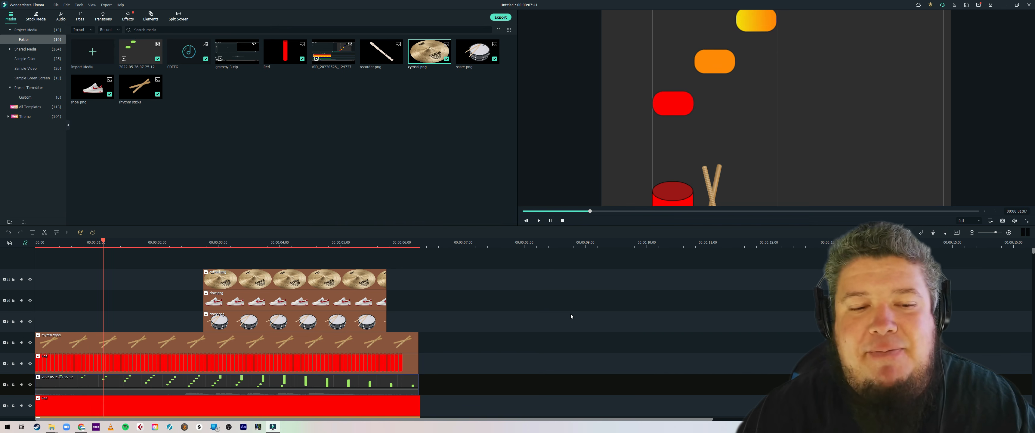